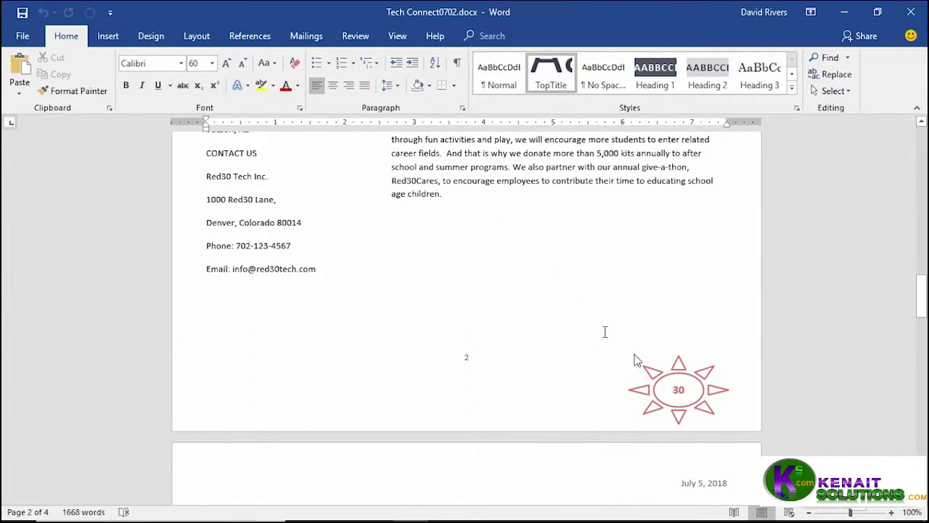
- Delete the outlined sun shape from the page 2 footer and put the cursor on the empty footer line
double_click(502, 403)
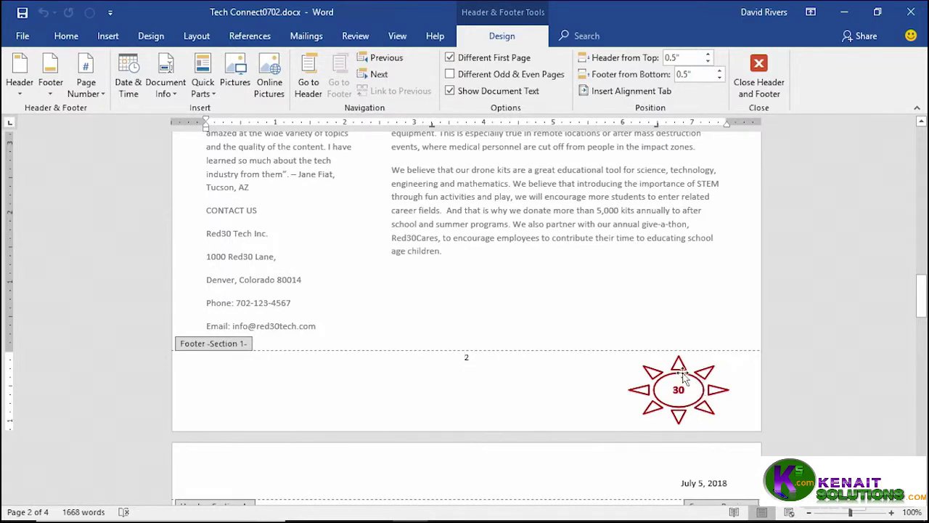
click(691, 374)
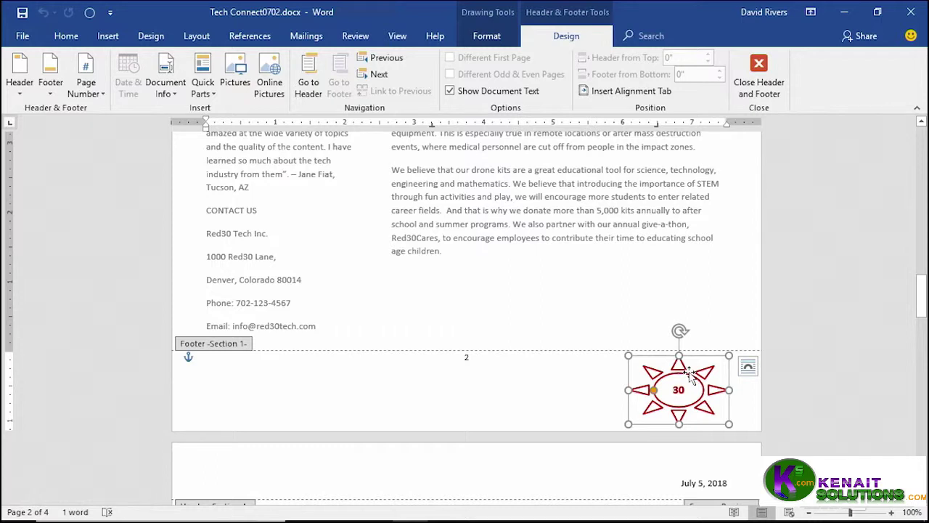
key(Delete)
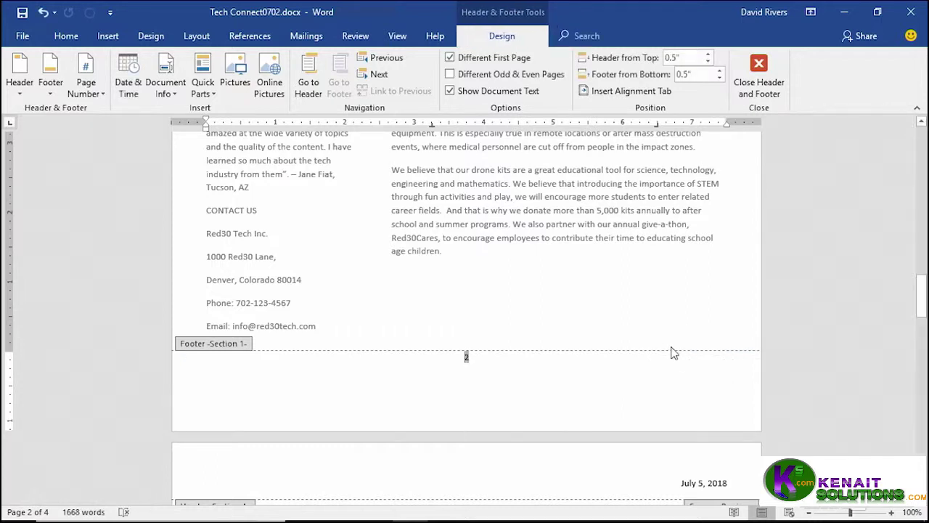
click(474, 390)
- Choose Red30SunGraphic.png from Exercise Files > Chapter 7 as the picture to insert
click(107, 36)
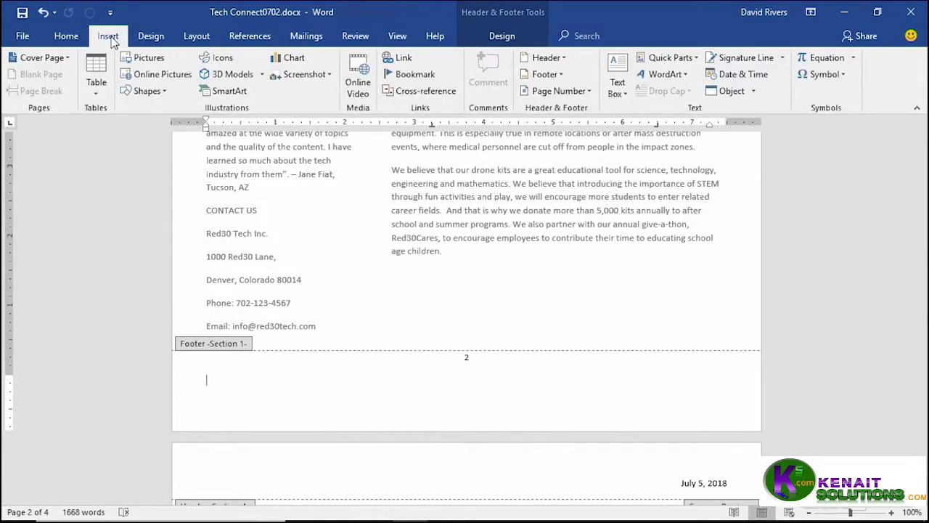
click(141, 61)
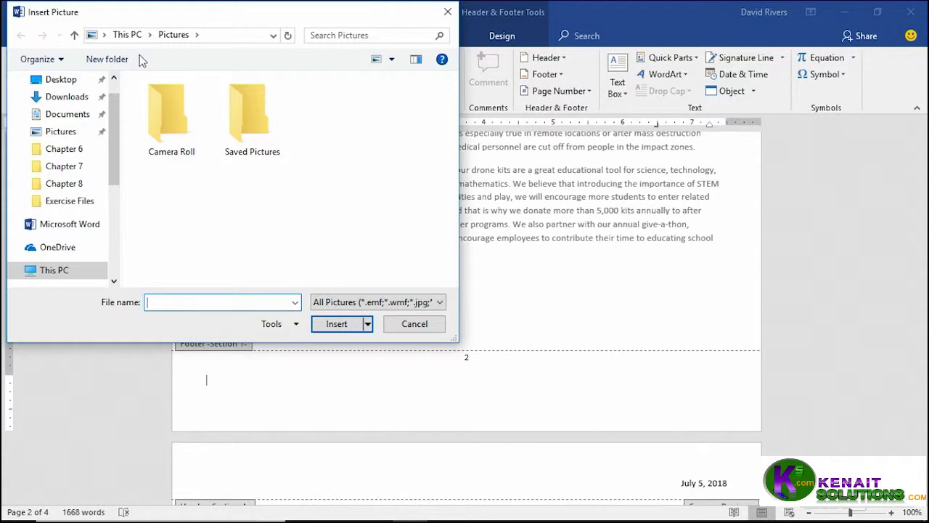
click(62, 167)
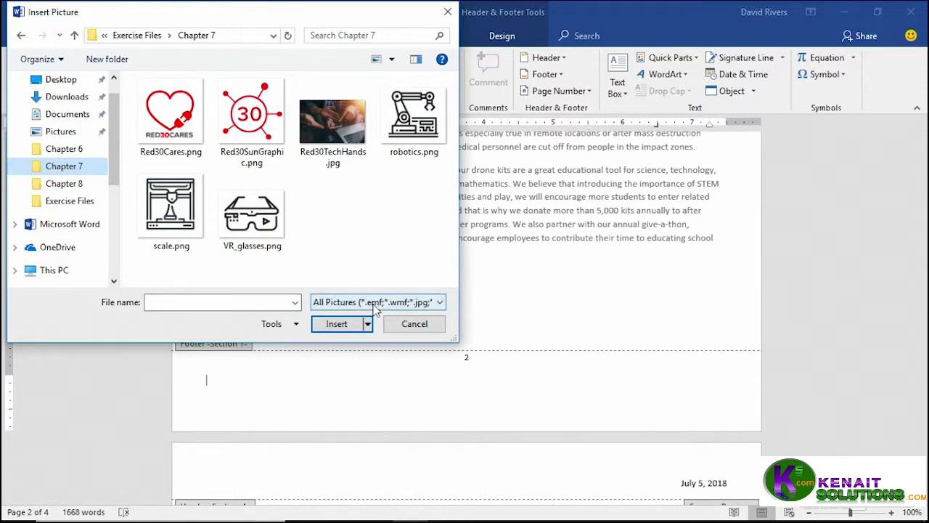
click(376, 305)
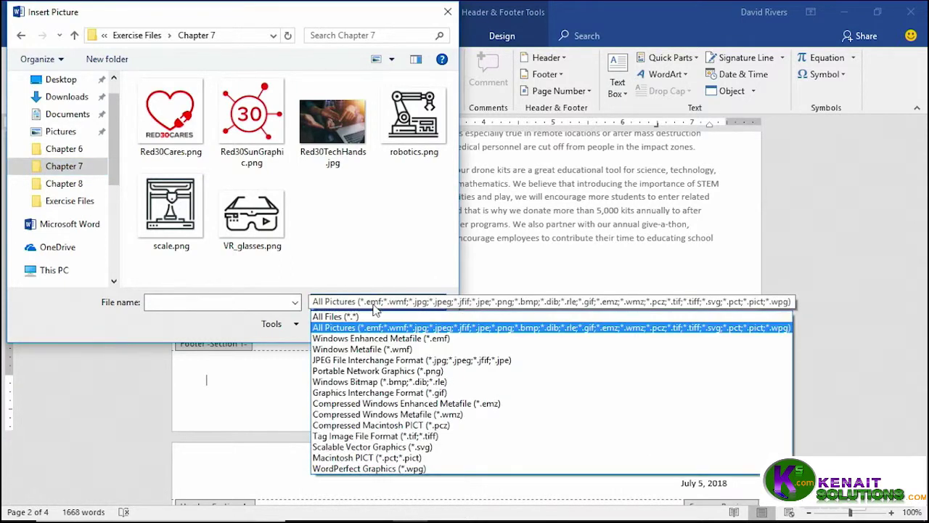
click(376, 304)
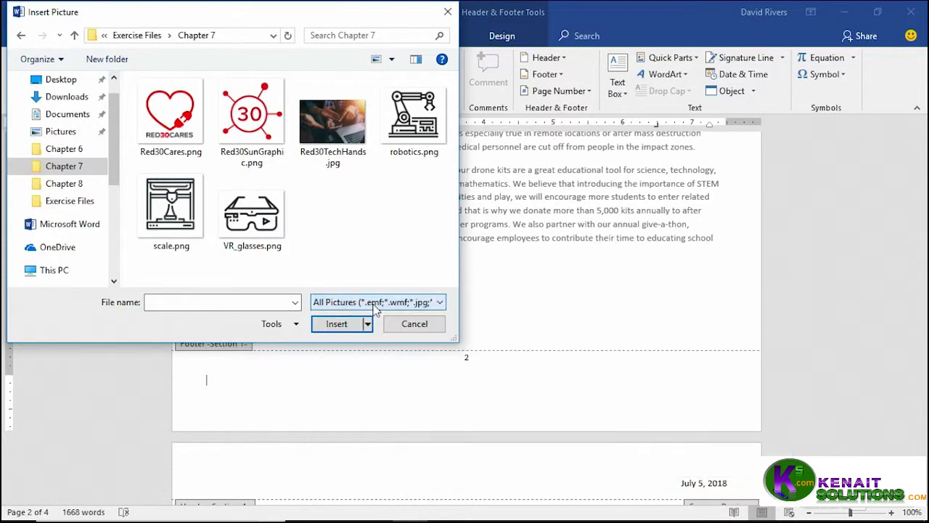
click(247, 120)
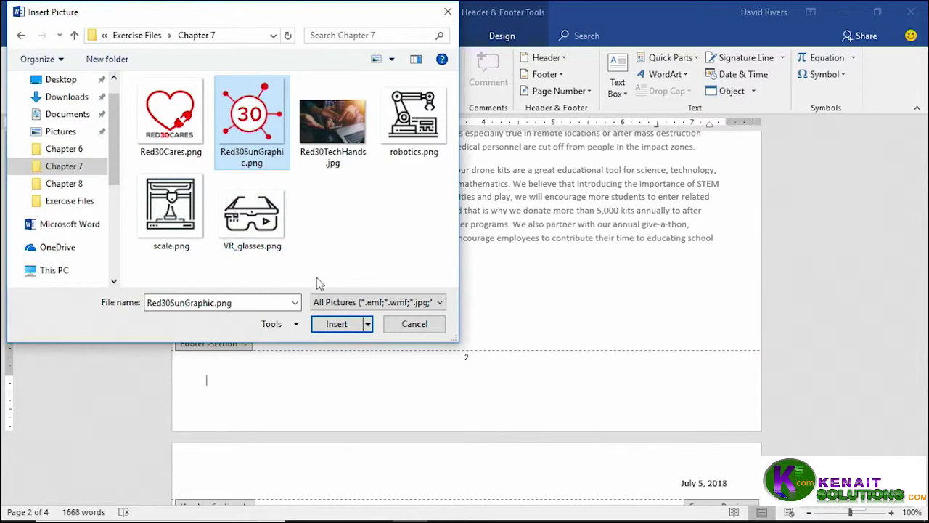
click(336, 328)
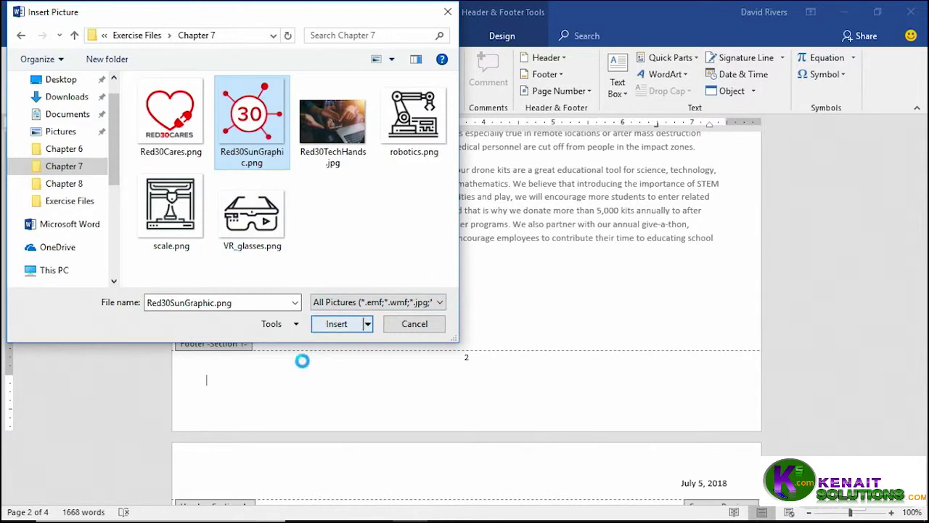
- Place the red 30 sun picture into the page 2 footer
click(337, 325)
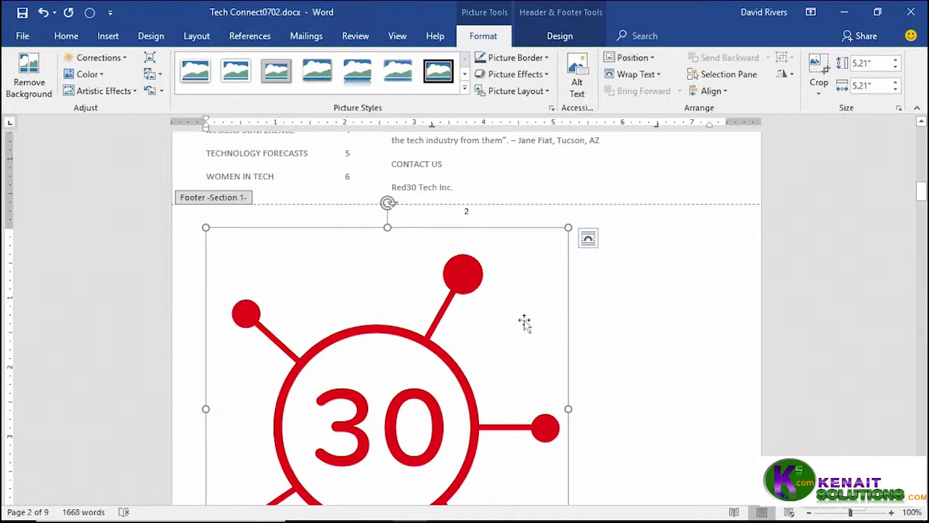
scroll(658, 334, down, 4)
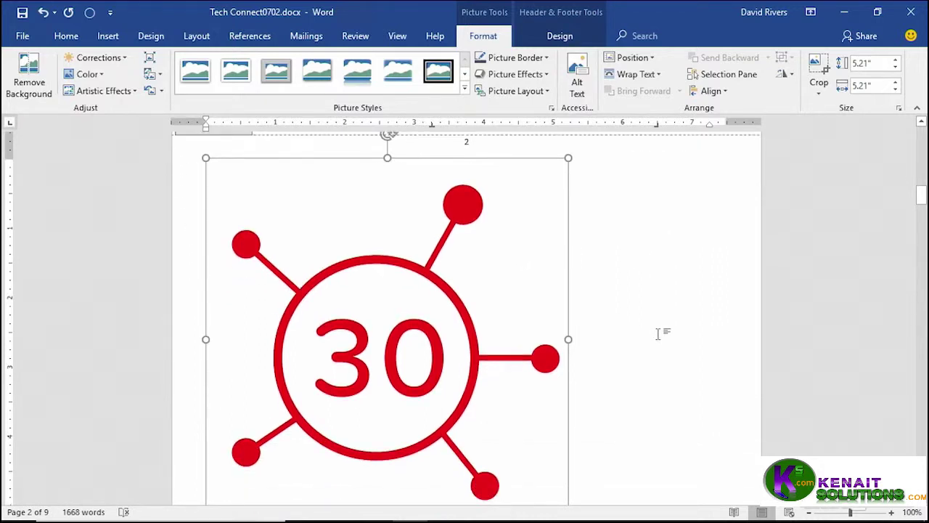
scroll(658, 334, up, 2)
scroll(662, 336, down, 1)
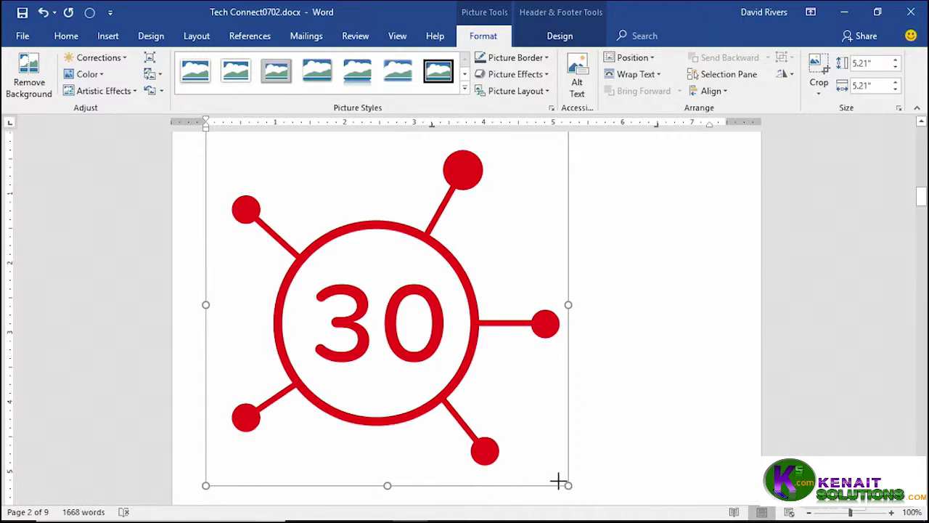
- Shrink the sun picture to 0.74" by 0.74"
drag(566, 485, 556, 483)
drag(537, 454, 211, 318)
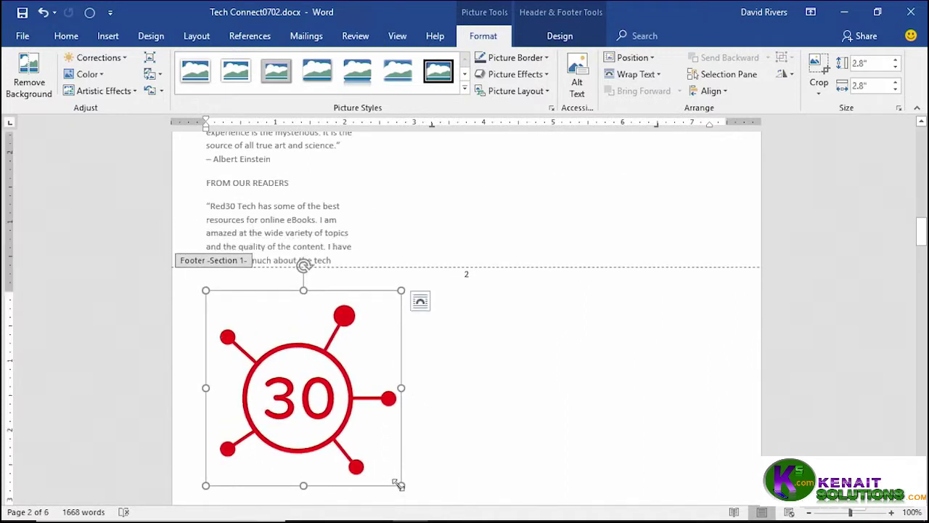
drag(400, 485, 223, 404)
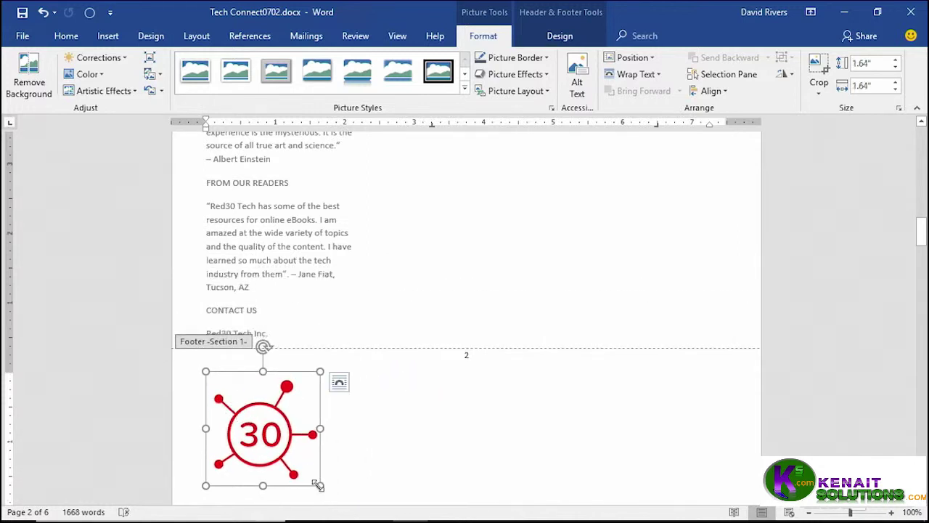
drag(316, 482, 227, 434)
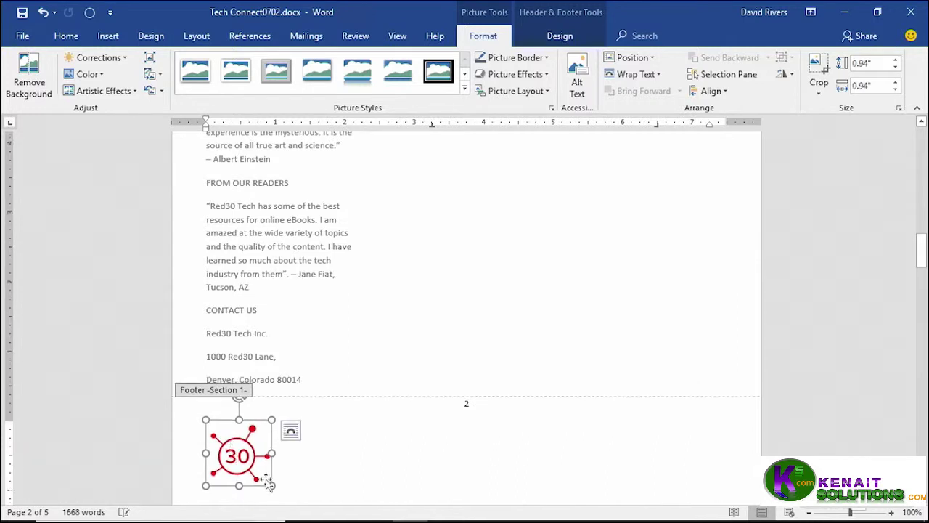
drag(270, 482, 257, 484)
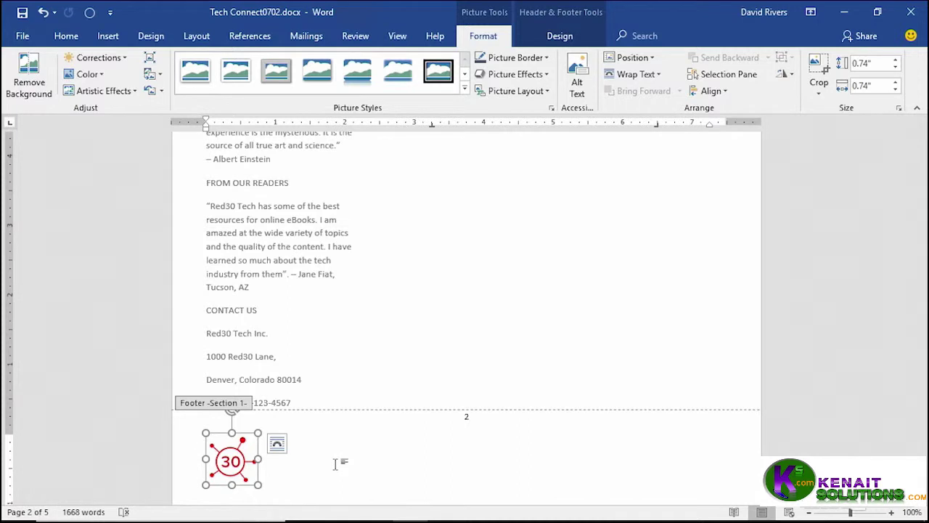
- Set the sun picture's text wrapping to Through
click(280, 446)
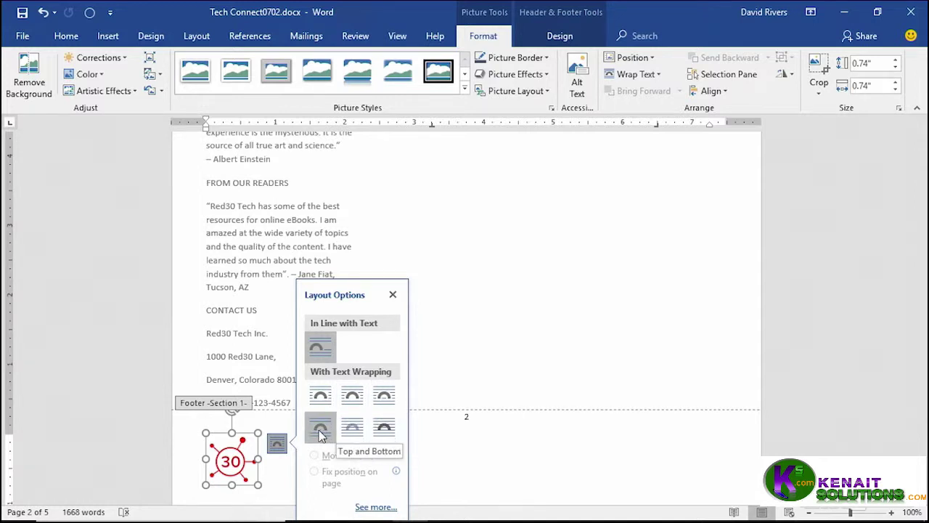
click(383, 398)
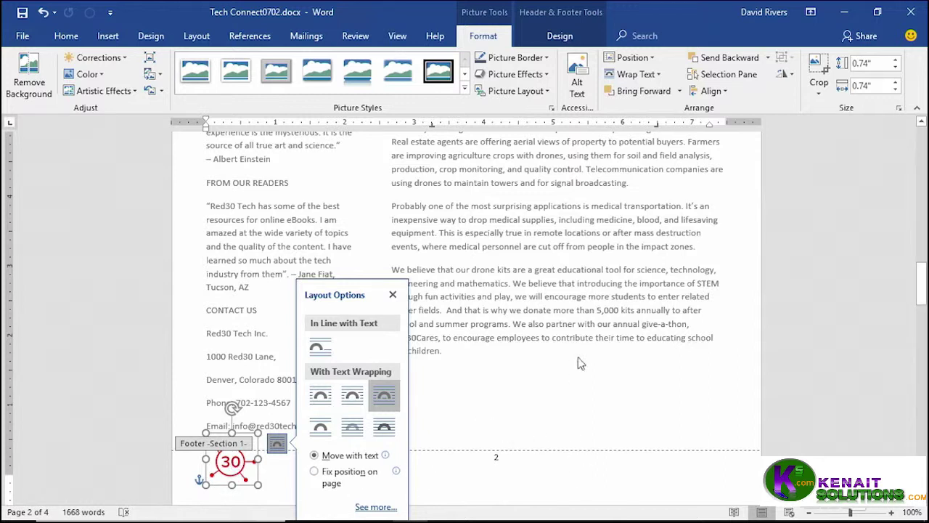
click(393, 294)
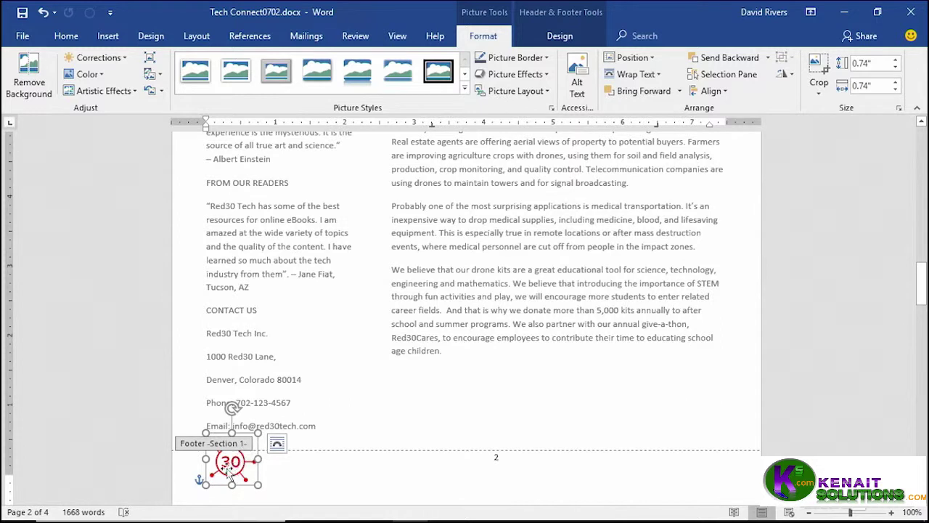
- Move the sun picture to the right end of the footer beside the page number
drag(230, 468, 616, 479)
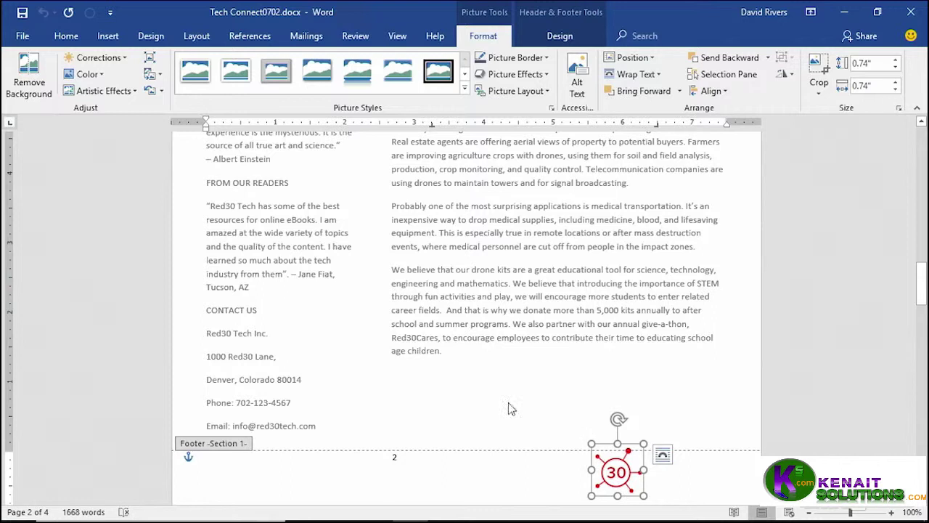
scroll(496, 400, down, 1)
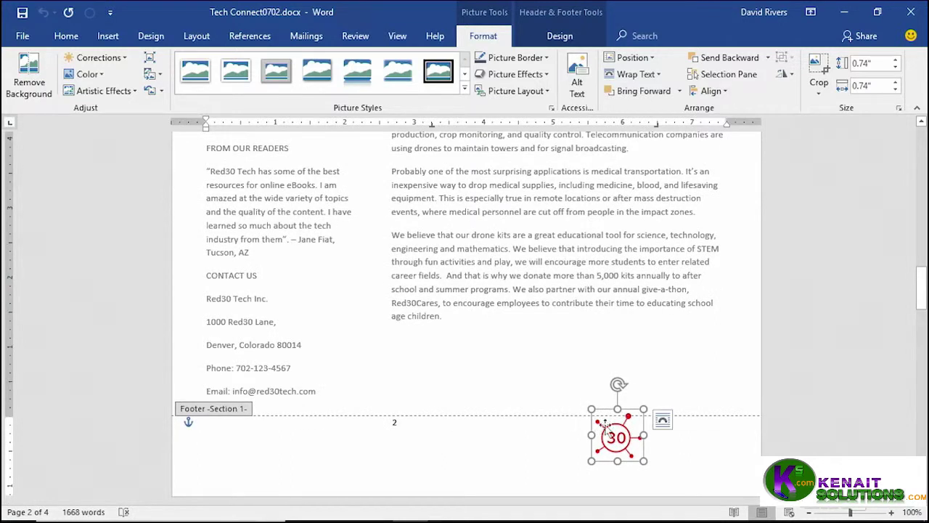
drag(620, 431, 690, 438)
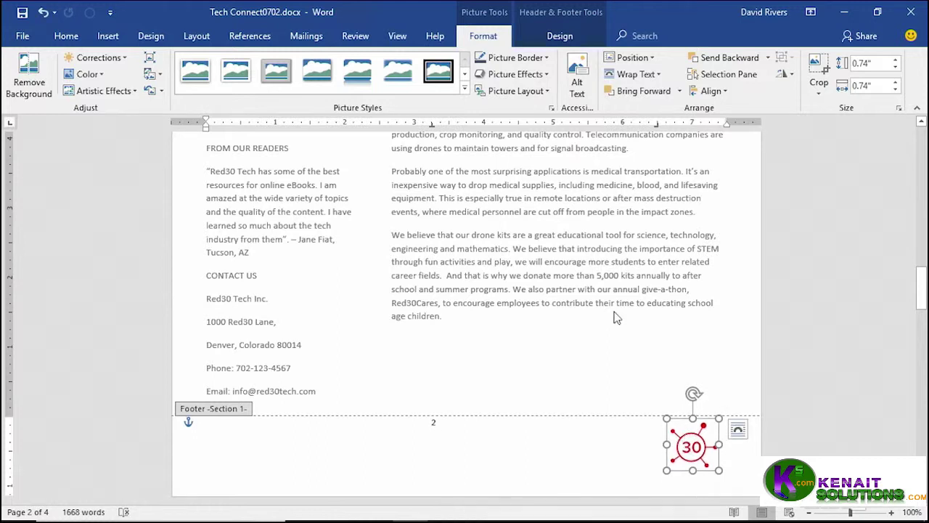
double_click(503, 293)
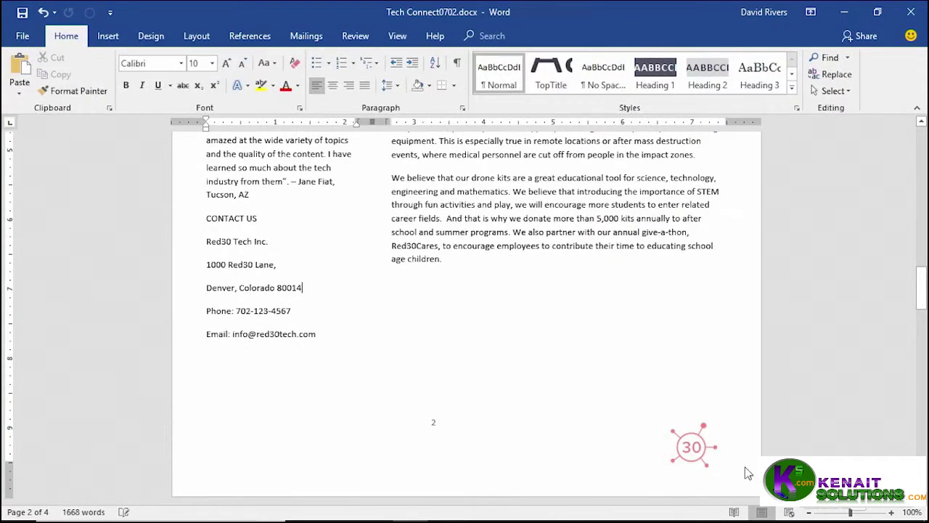
scroll(593, 374, down, 12)
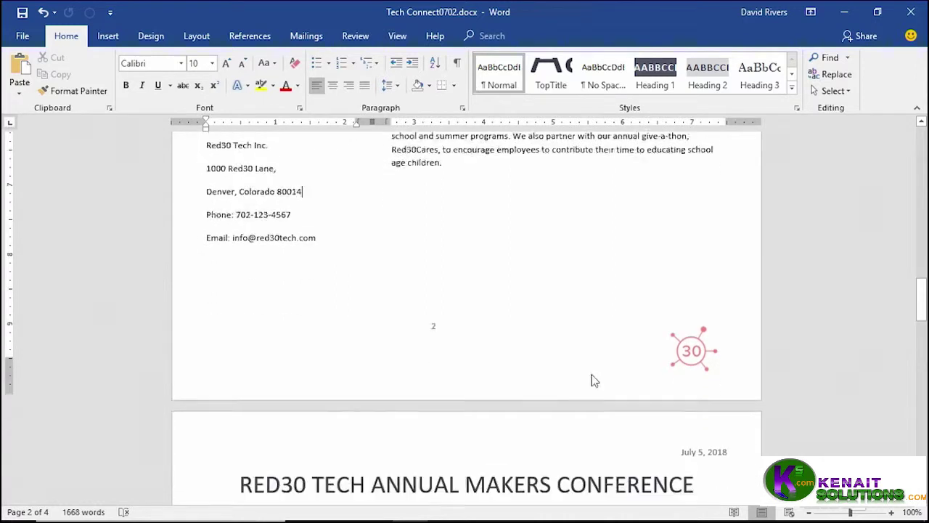
scroll(592, 374, down, 10)
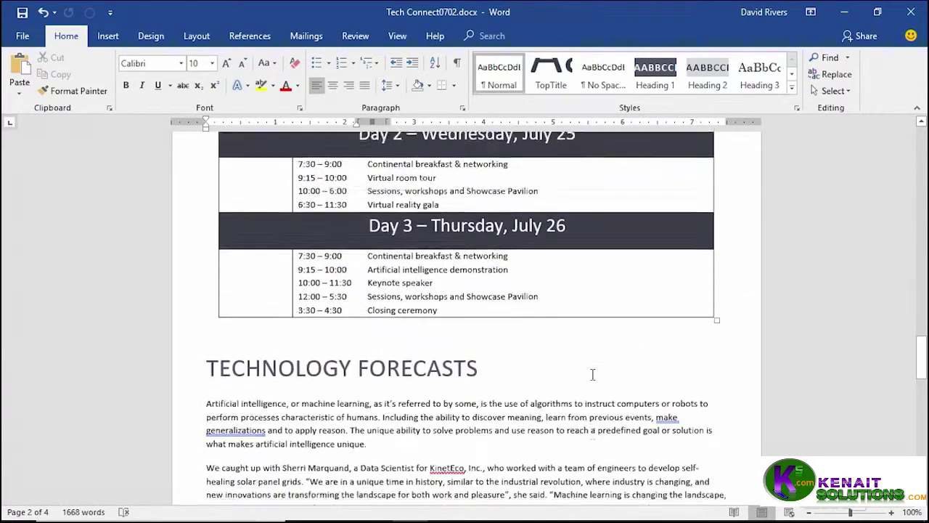
scroll(591, 373, down, 2)
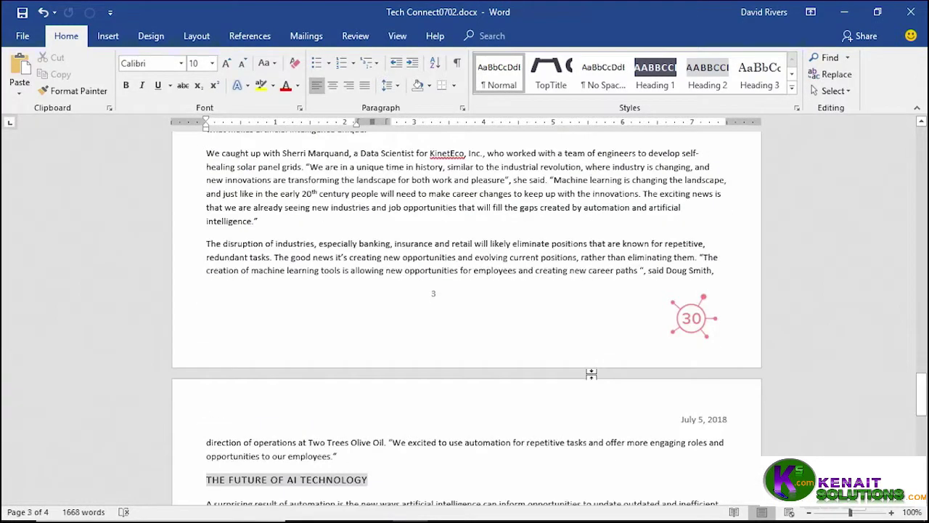
scroll(592, 373, up, 12)
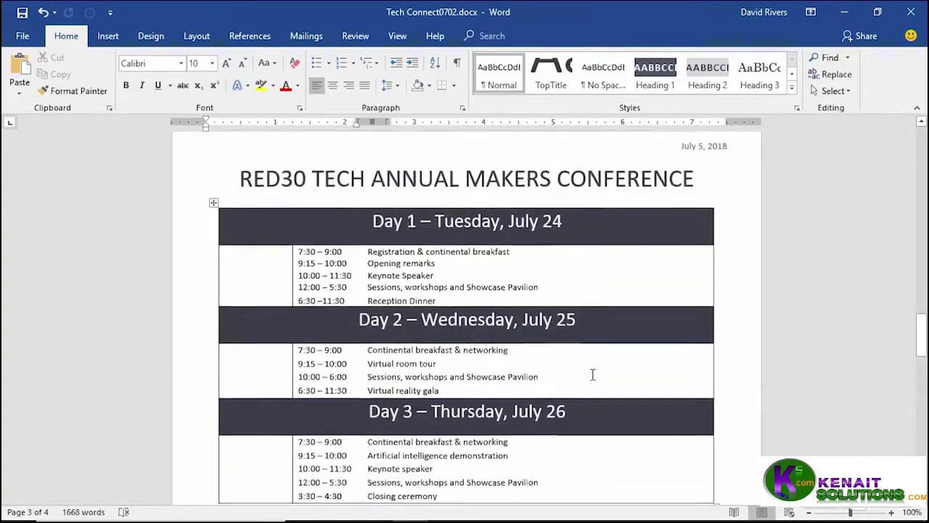
scroll(592, 374, up, 8)
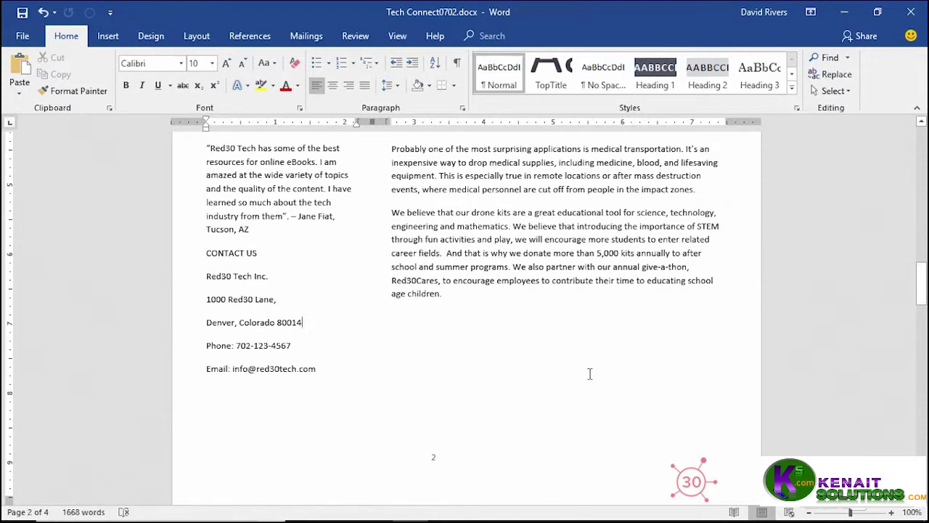
scroll(469, 330, up, 10)
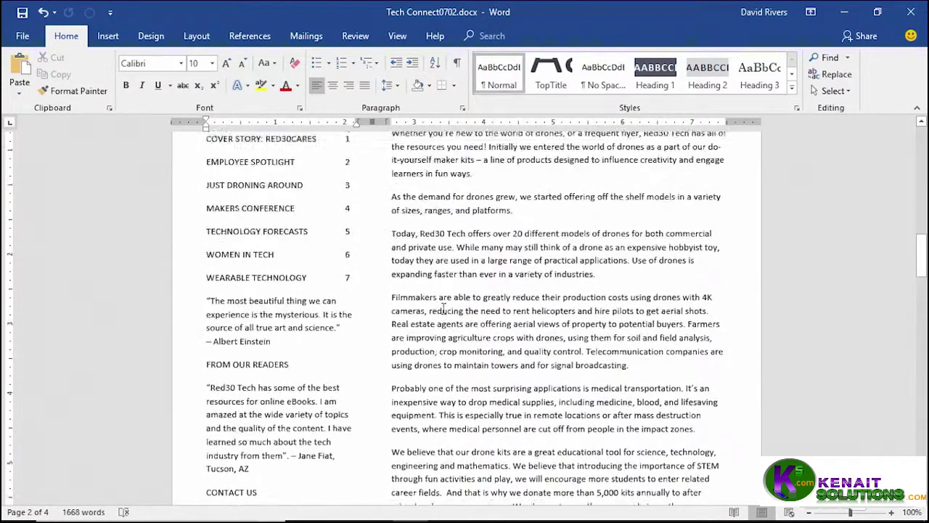
scroll(449, 309, up, 12)
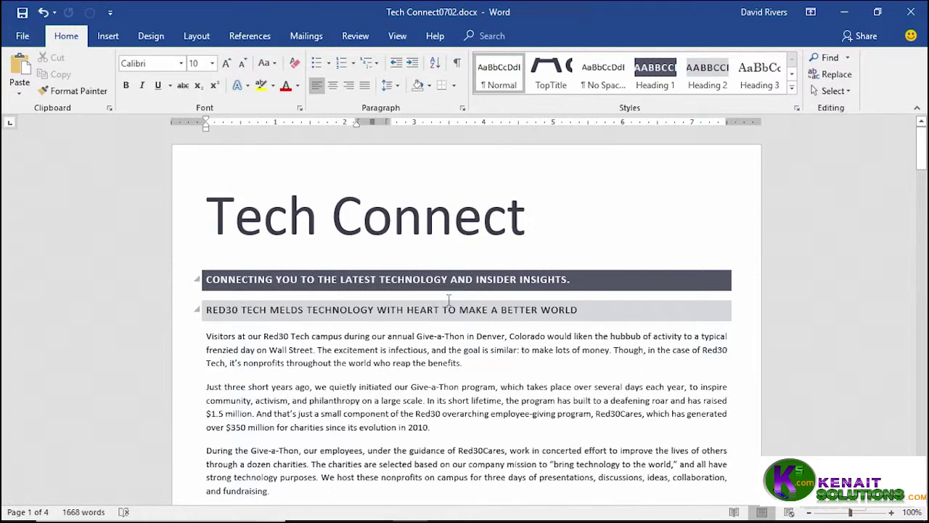
- Insert Red30TechHands.jpg on a new line below the subtitle banner, sized 4.97" by 7.5"
click(584, 279)
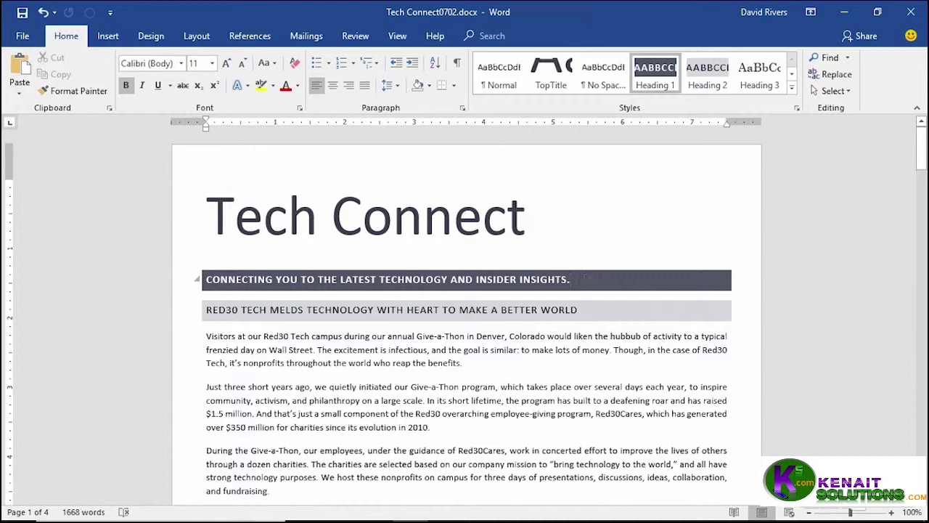
key(Return)
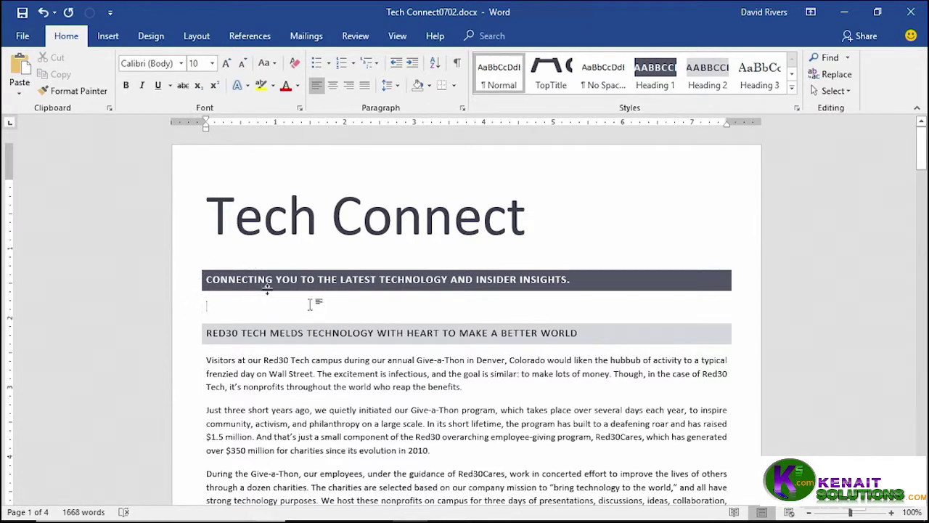
click(107, 38)
click(127, 58)
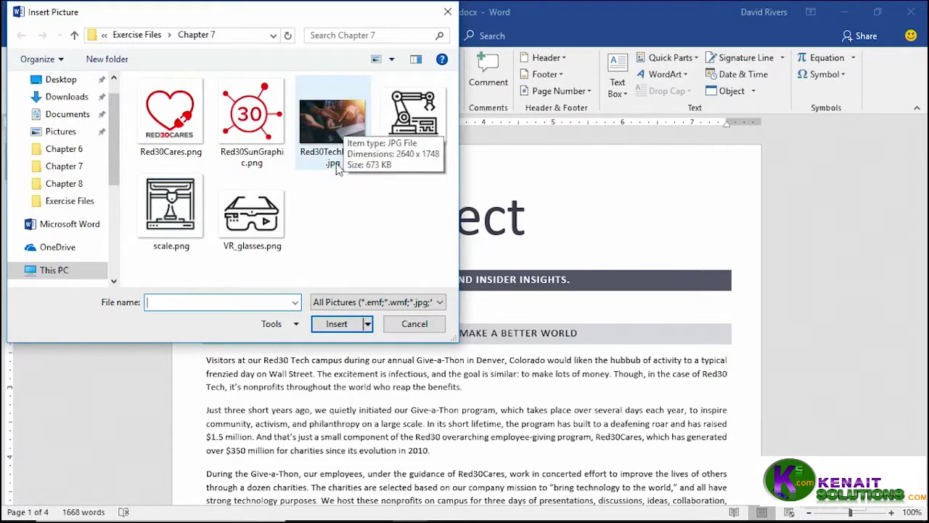
click(330, 126)
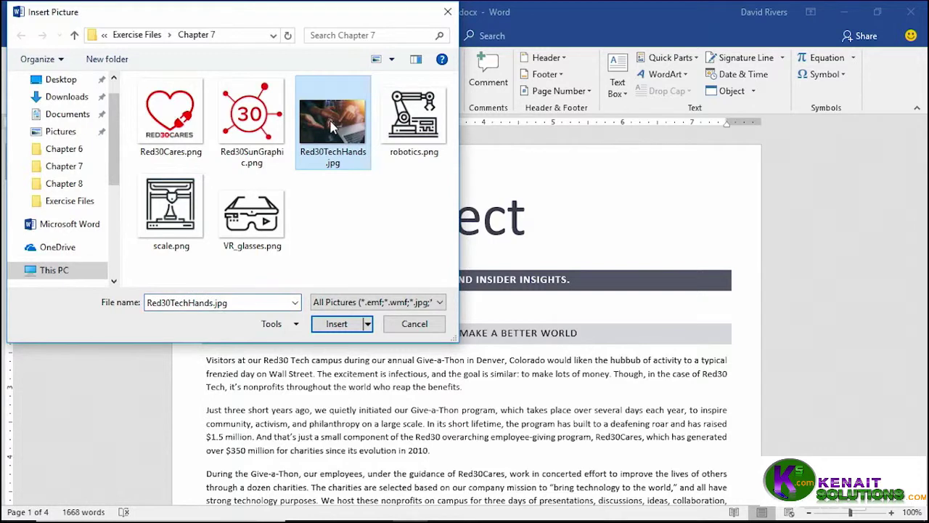
click(333, 324)
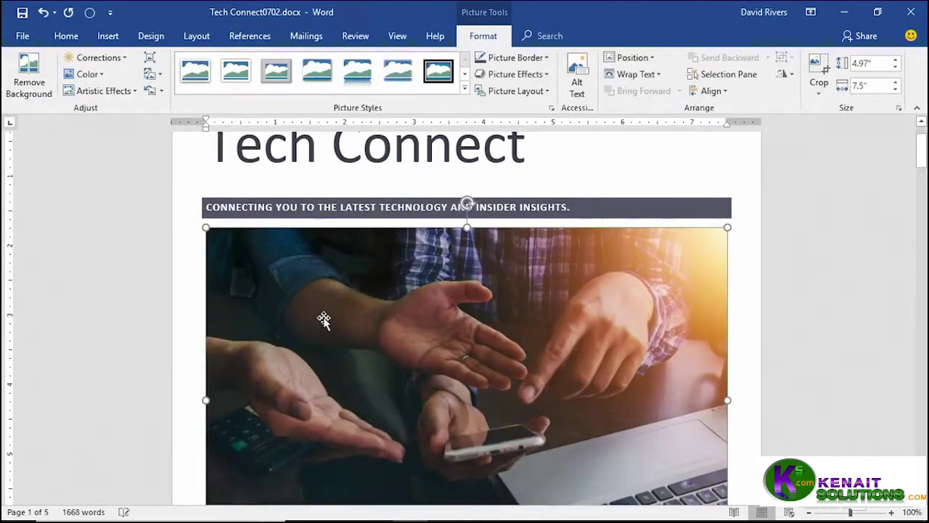
scroll(786, 320, down, 1)
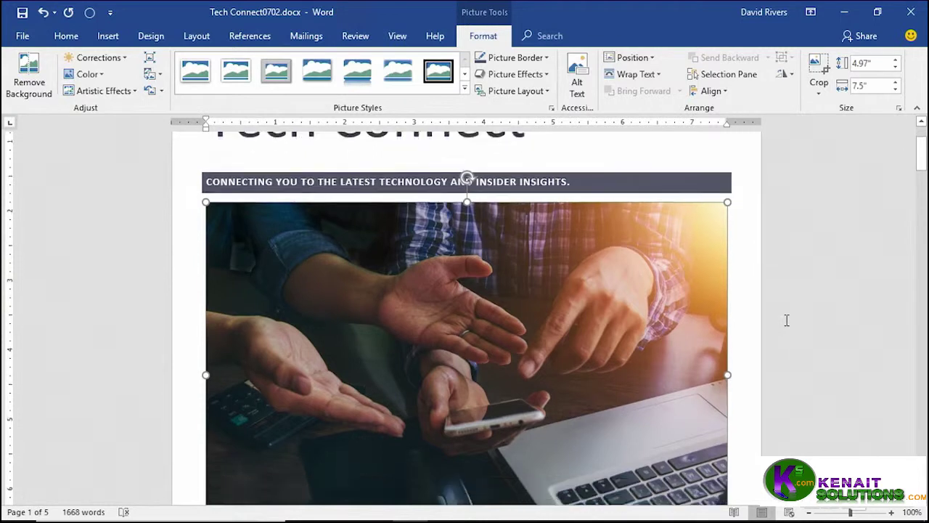
scroll(783, 318, down, 1)
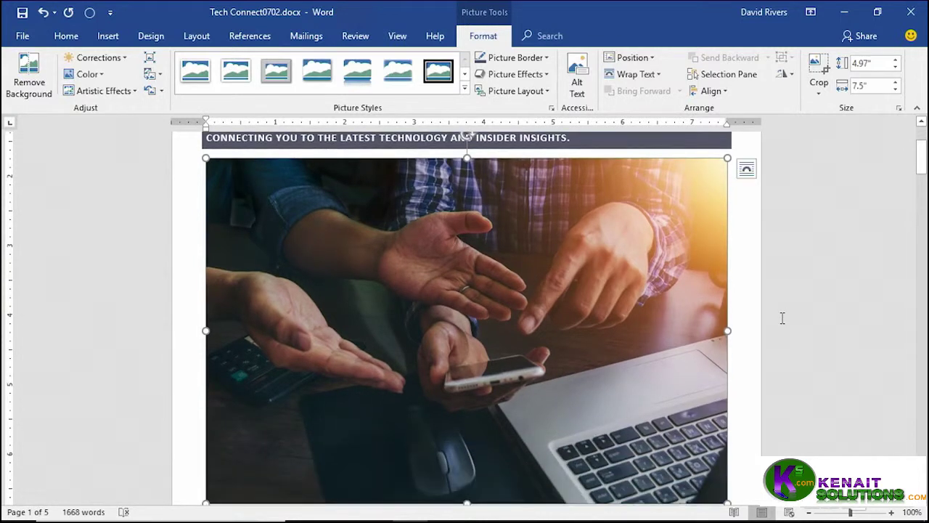
scroll(816, 282, down, 2)
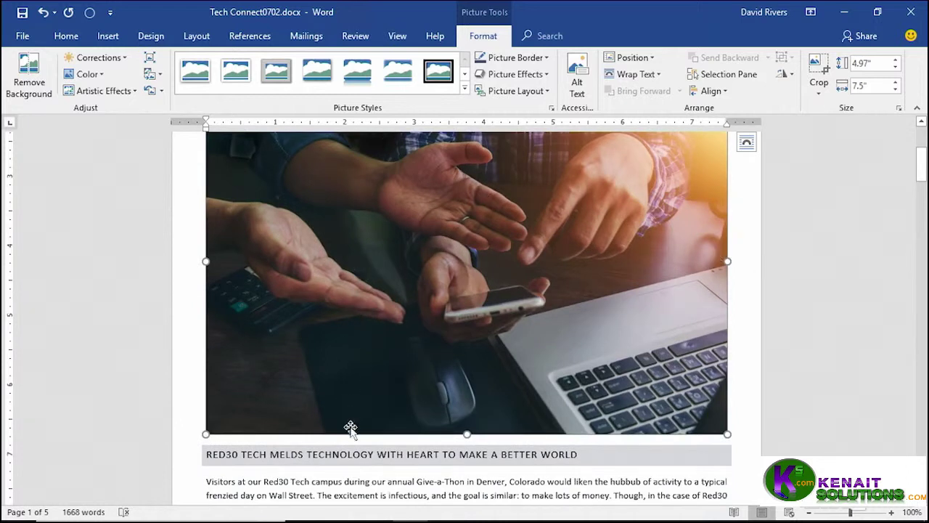
click(745, 351)
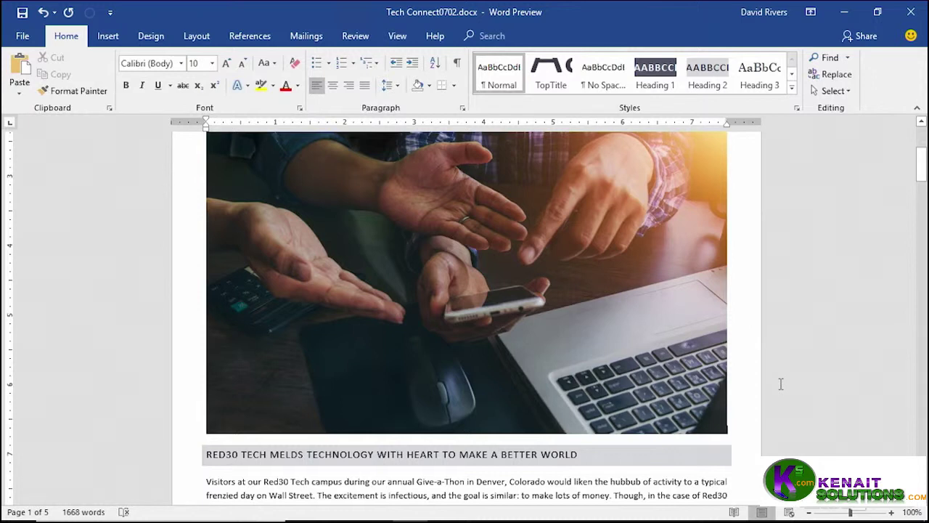
scroll(781, 383, up, 4)
scroll(781, 383, down, 5)
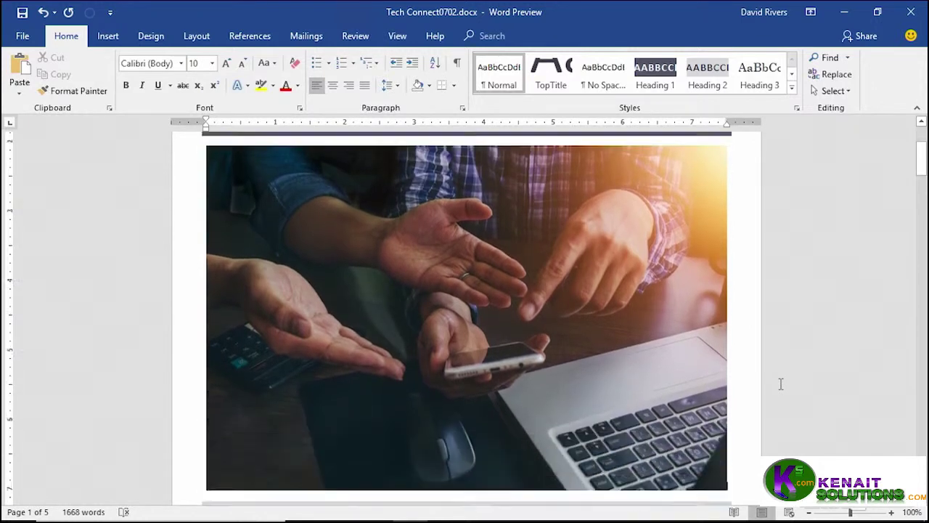
scroll(782, 383, down, 5)
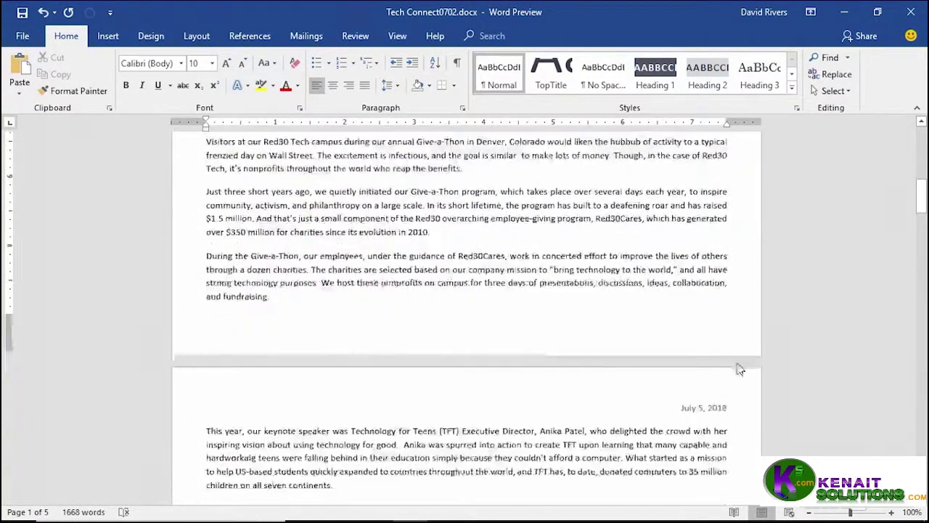
scroll(360, 352, down, 8)
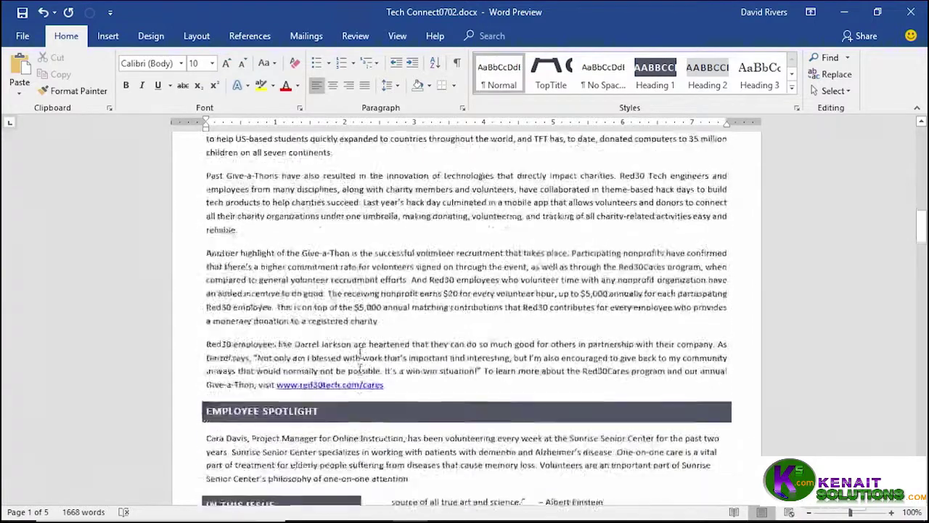
scroll(363, 356, down, 10)
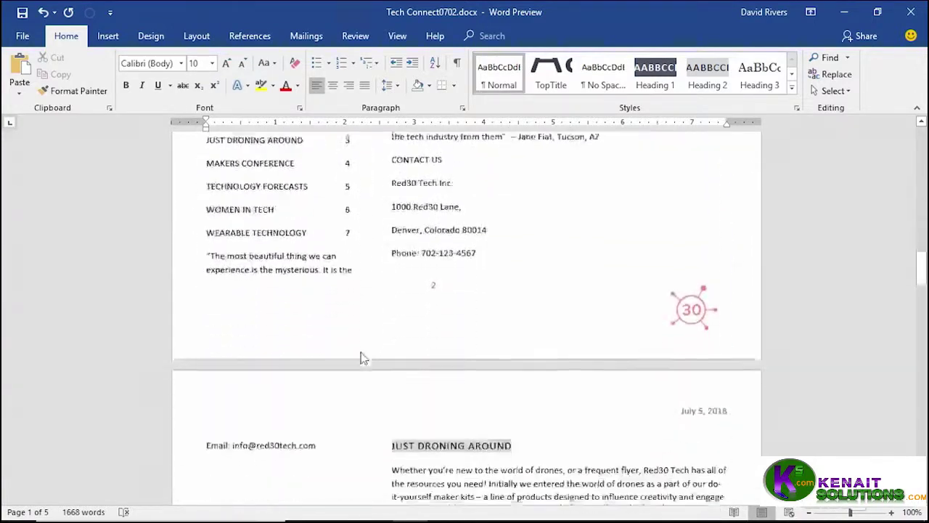
scroll(364, 351, down, 7)
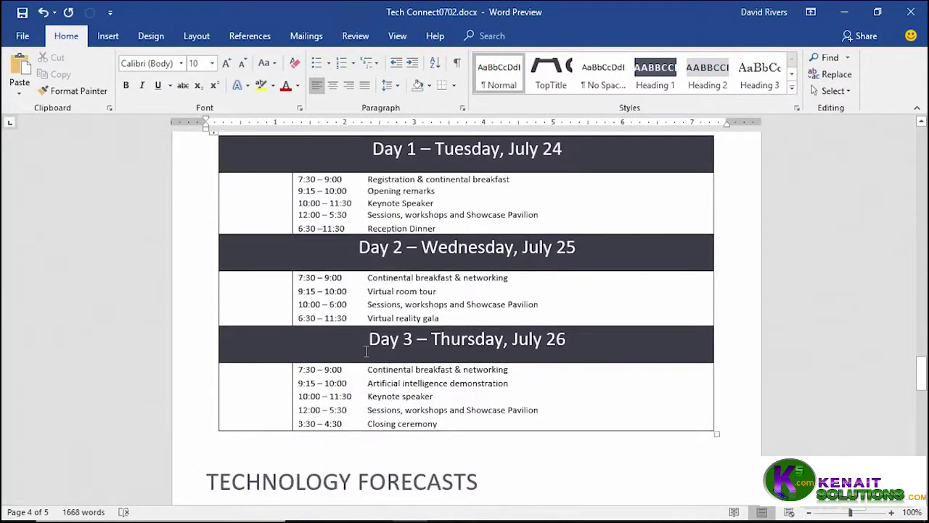
scroll(363, 352, up, 1)
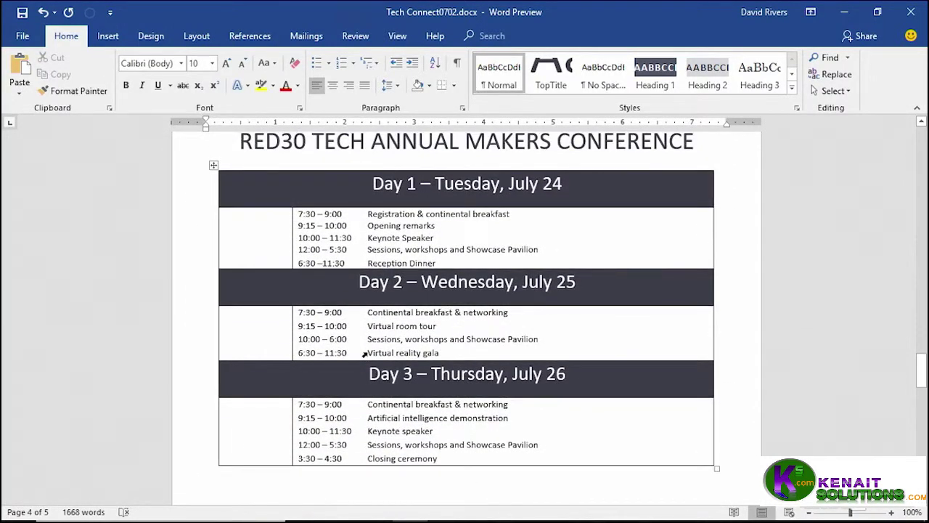
- Insert scale.png into Day 1's empty cell, shrink it to 0.82" by 0.84", and centre it
click(257, 239)
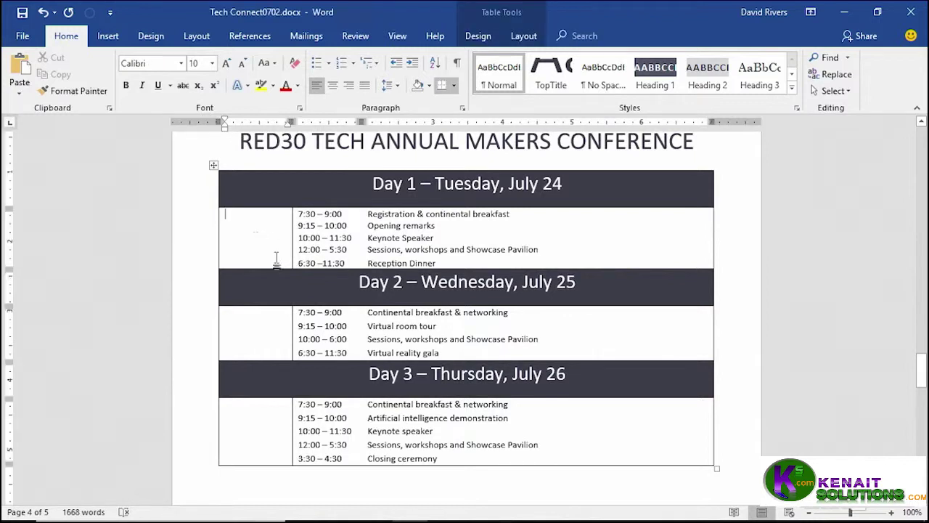
click(107, 36)
click(145, 58)
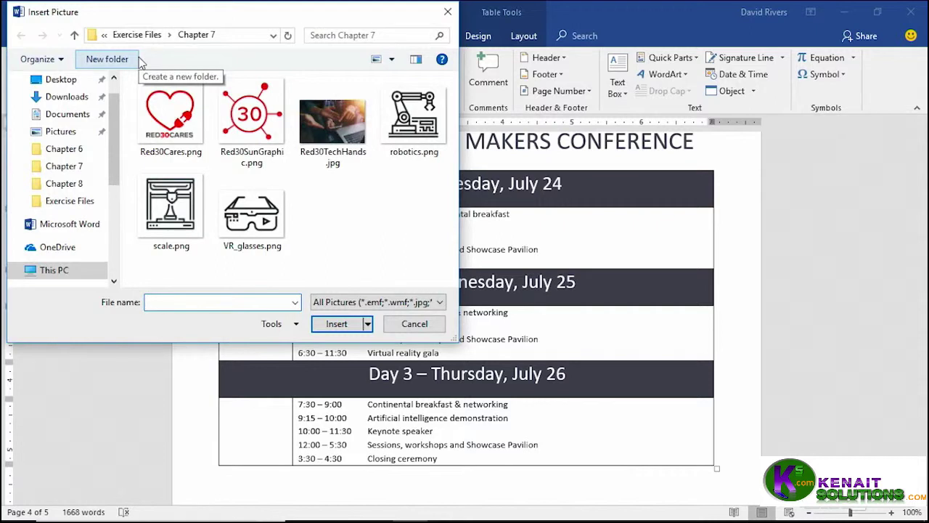
click(170, 209)
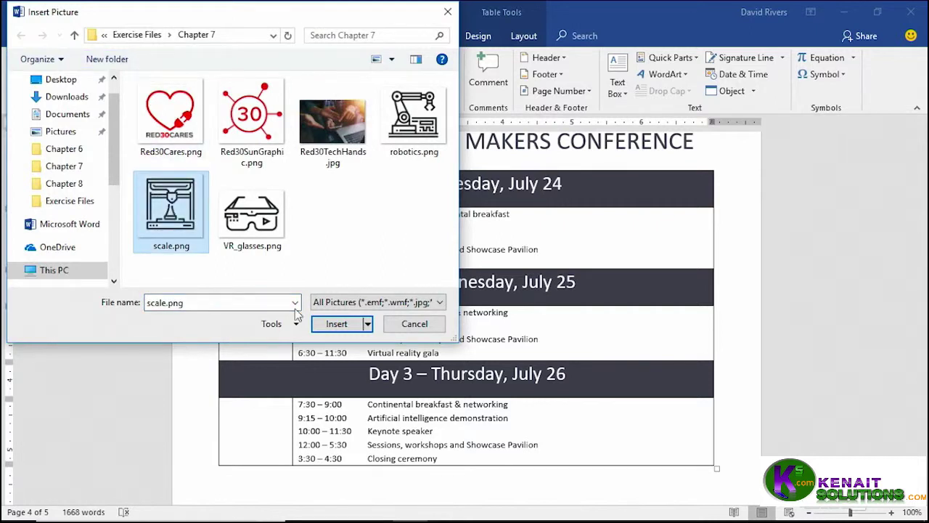
click(348, 327)
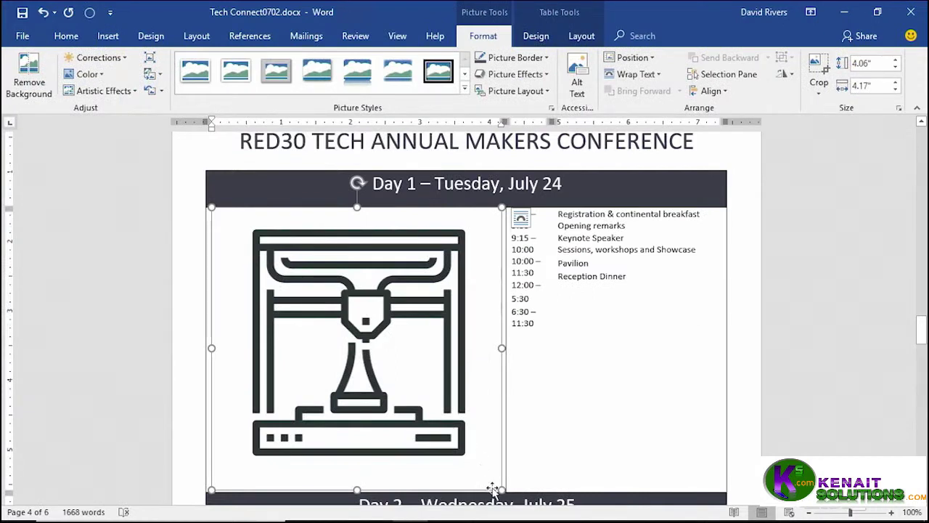
drag(500, 490, 272, 259)
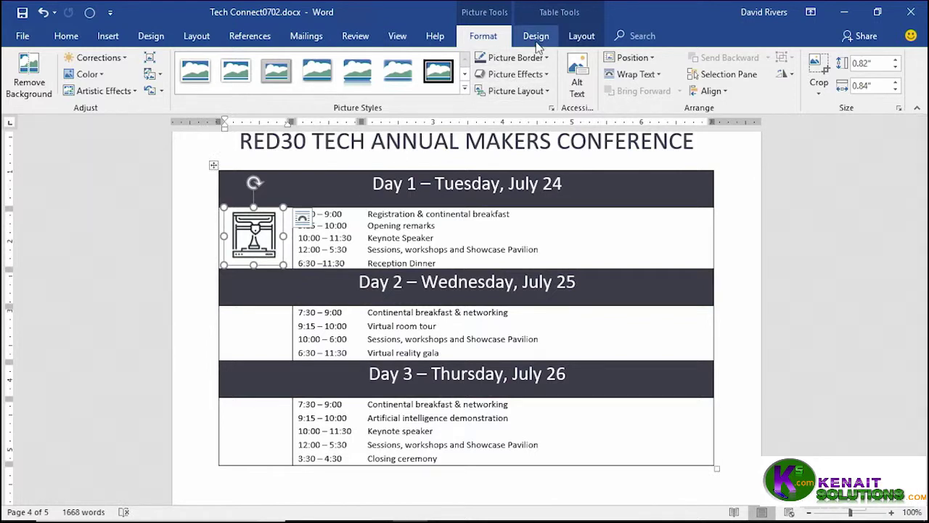
click(582, 36)
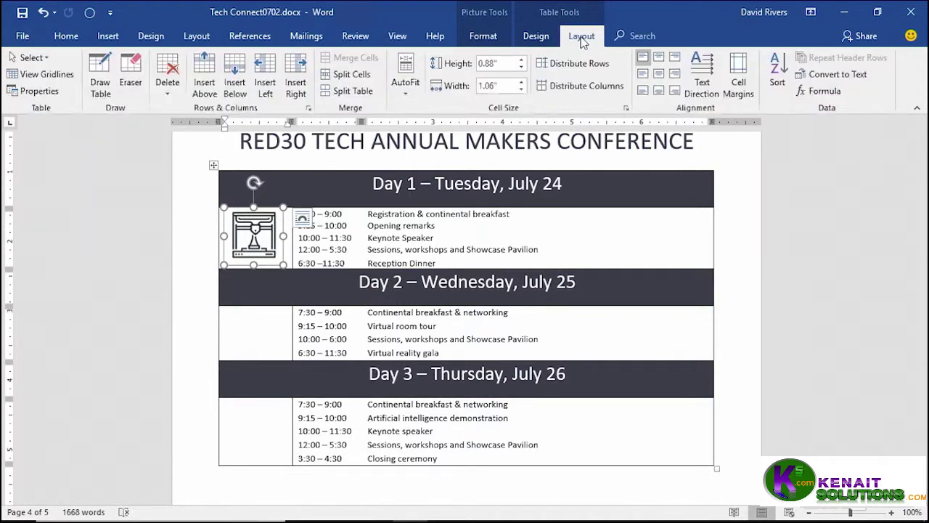
click(661, 81)
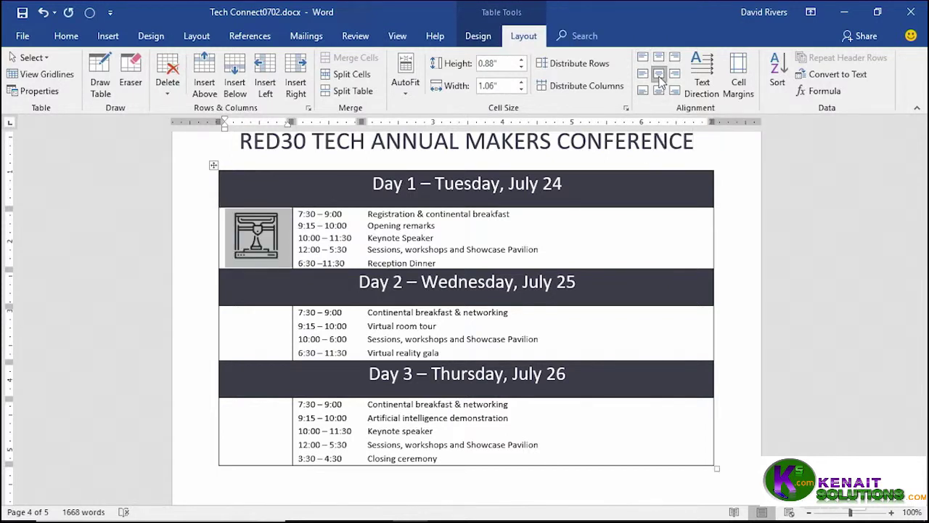
- Insert VR_glasses.png into Day 2's empty left cell, shrink it to 0.66" by 0.93", and centre it
click(262, 333)
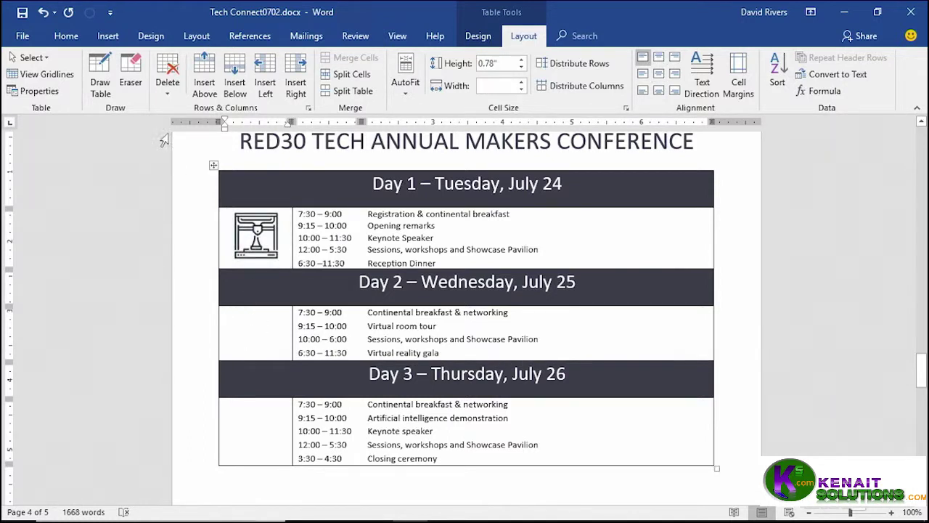
click(108, 41)
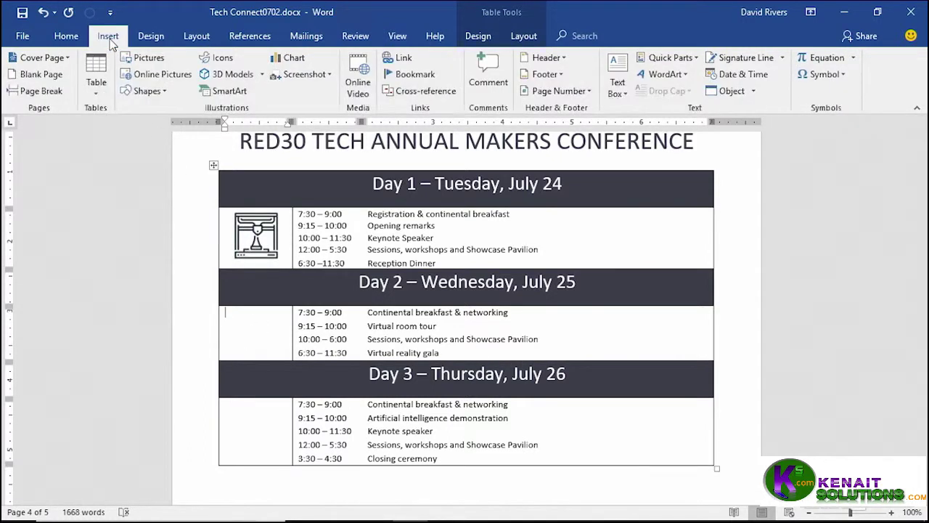
click(145, 61)
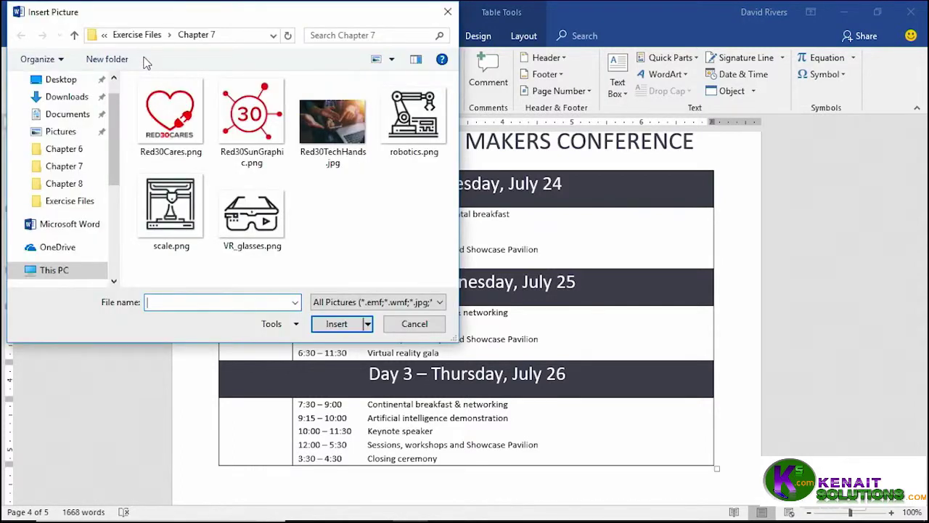
click(250, 212)
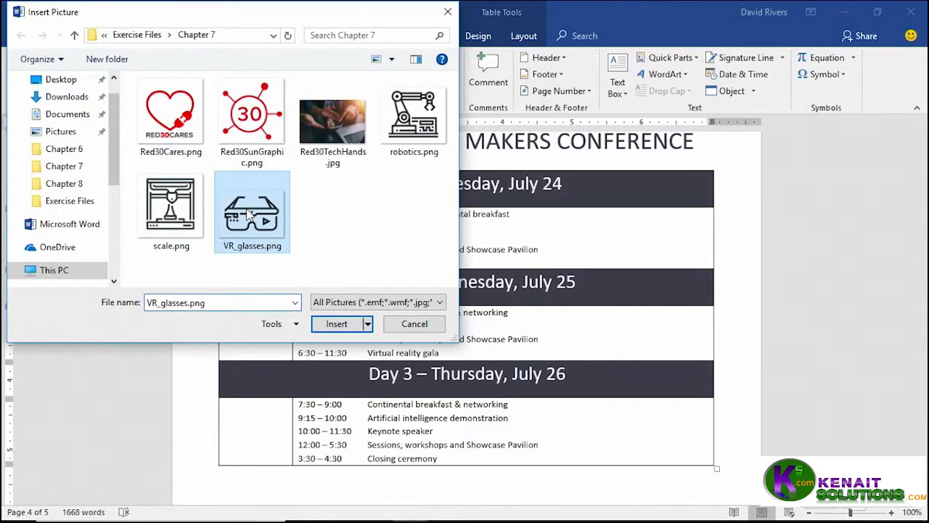
click(336, 323)
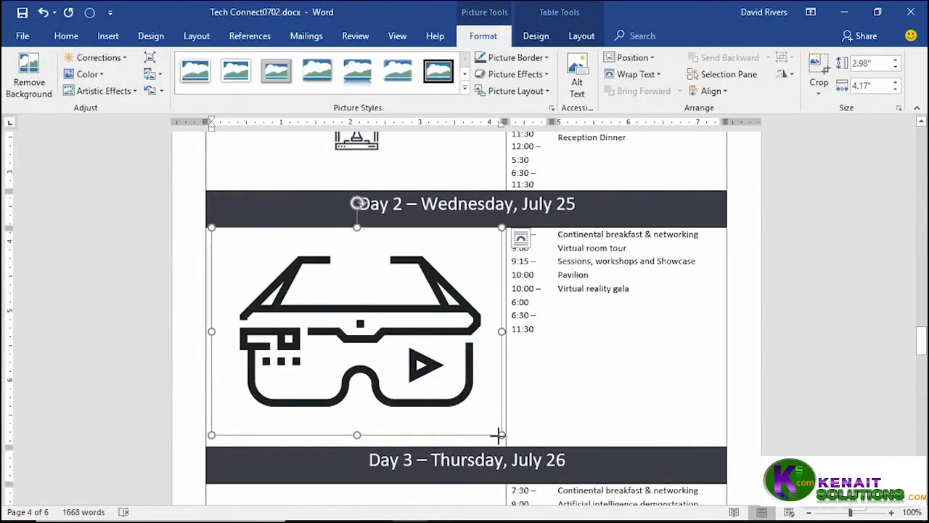
drag(501, 435, 278, 254)
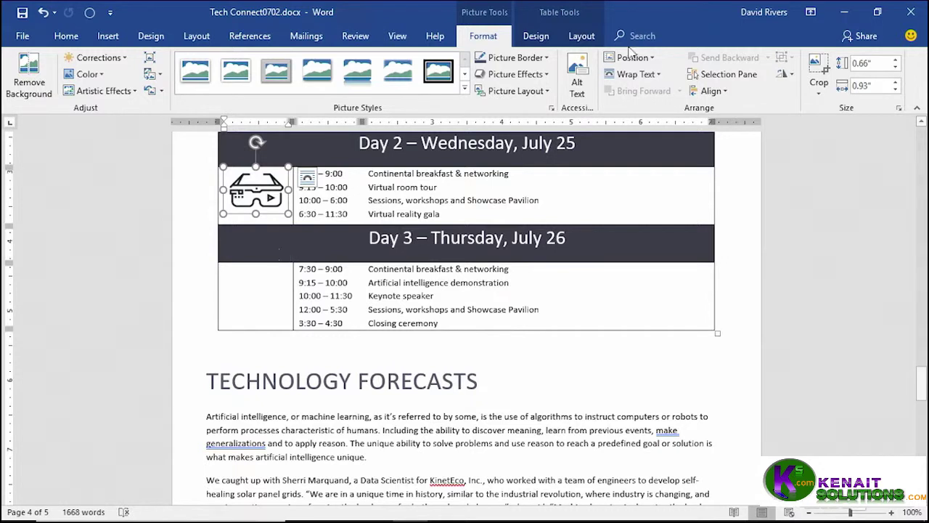
click(585, 36)
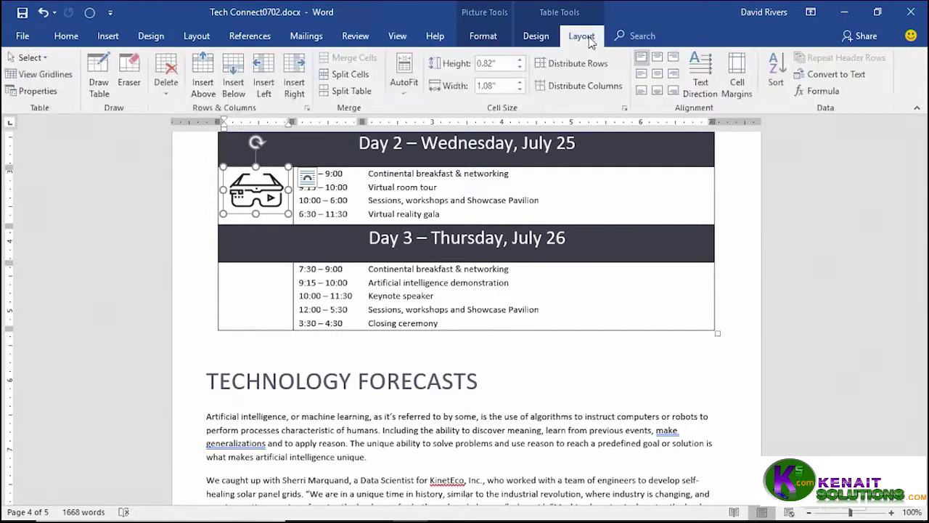
click(660, 75)
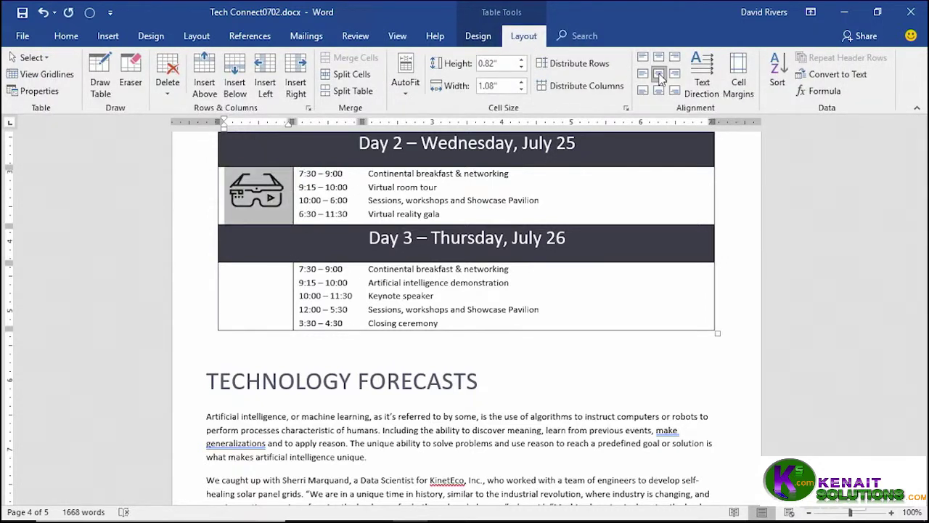
- Insert robotics.png into Day 3's empty left cell, shrink it to fit, and centre it
click(262, 282)
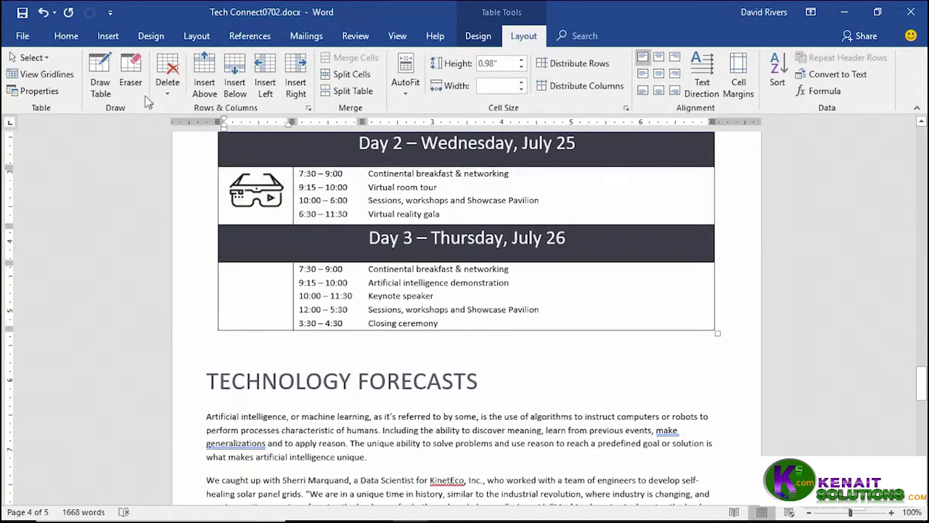
click(108, 35)
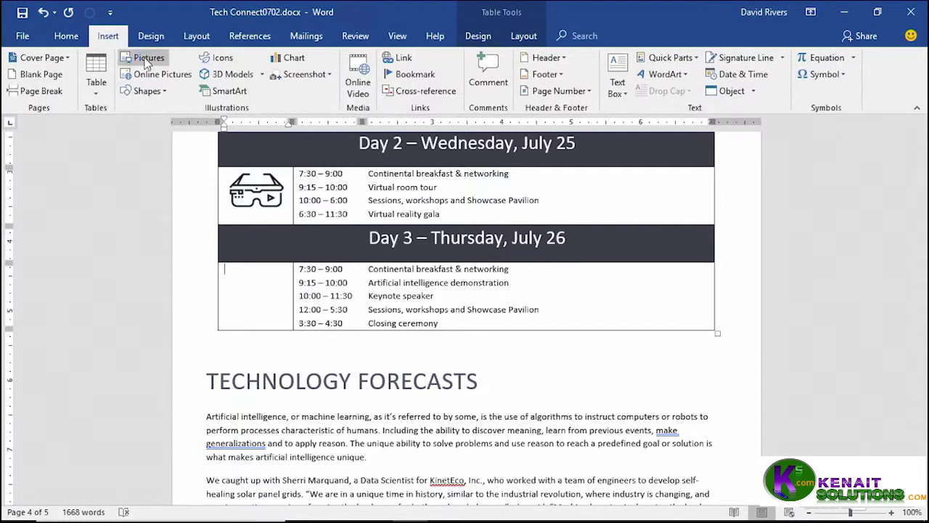
click(147, 61)
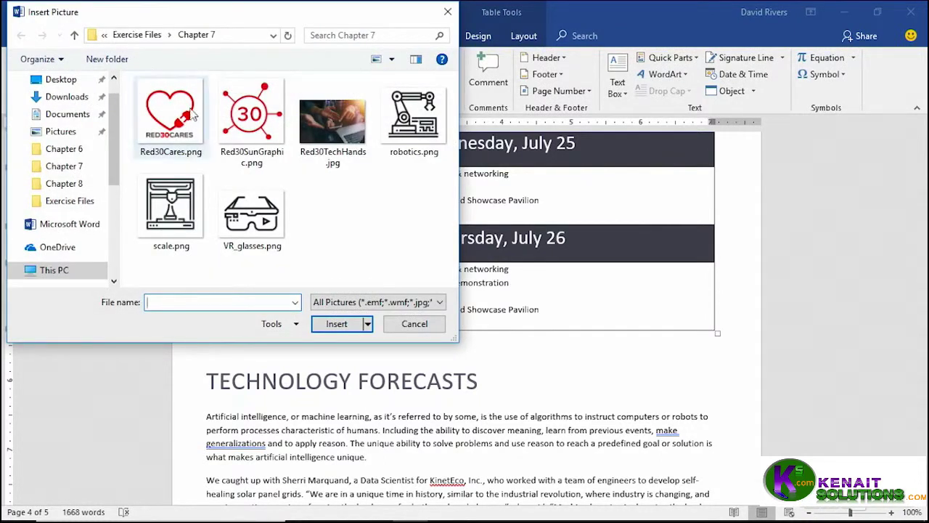
click(413, 118)
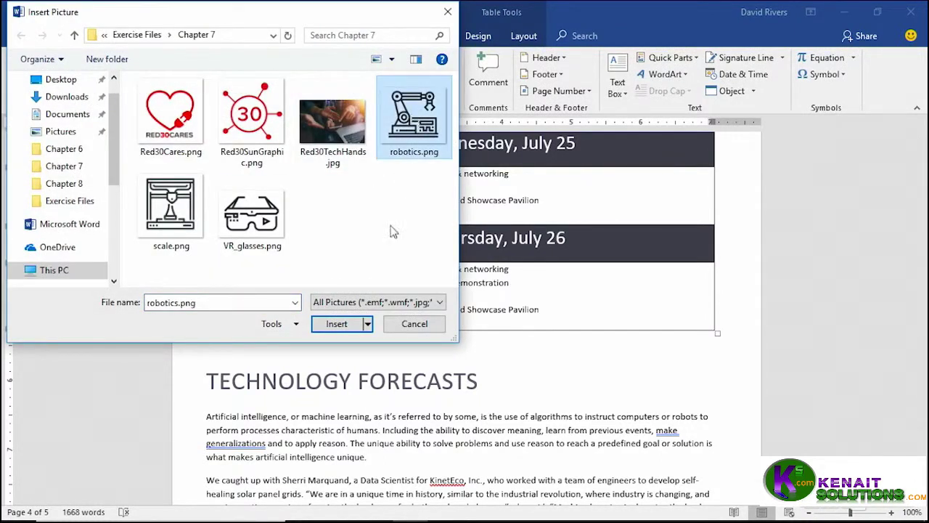
click(337, 324)
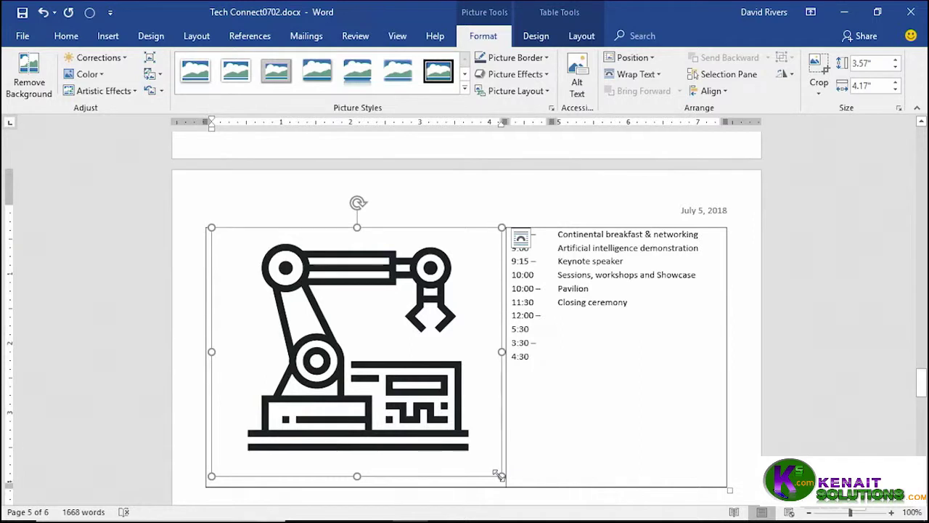
drag(502, 477, 263, 280)
scroll(263, 281, down, 2)
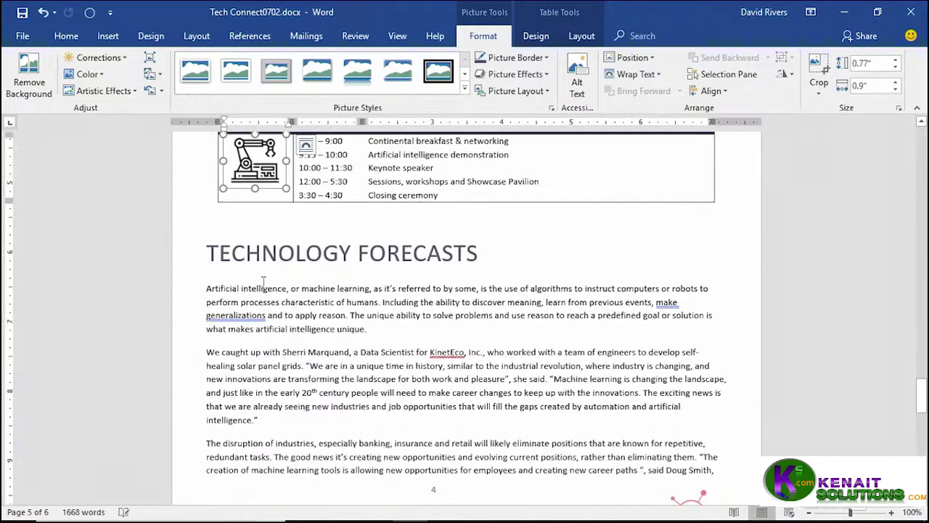
scroll(264, 281, up, 5)
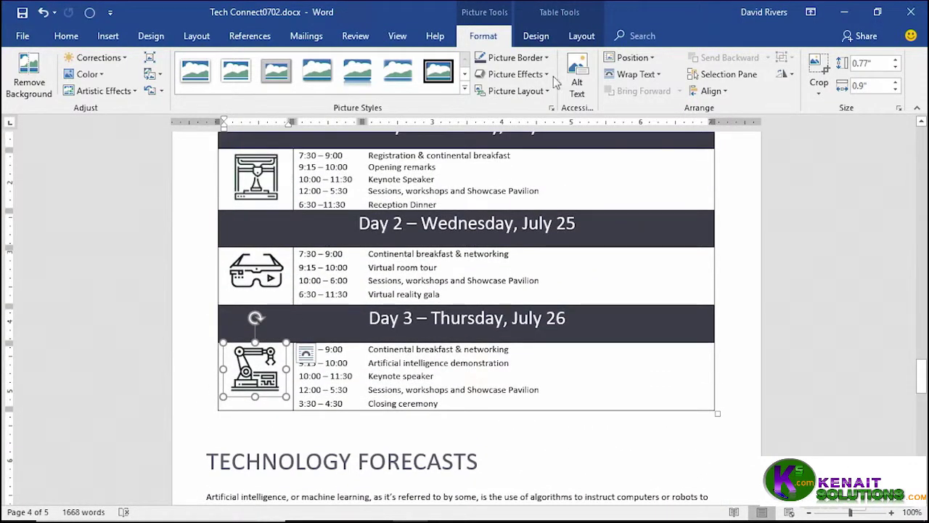
click(582, 36)
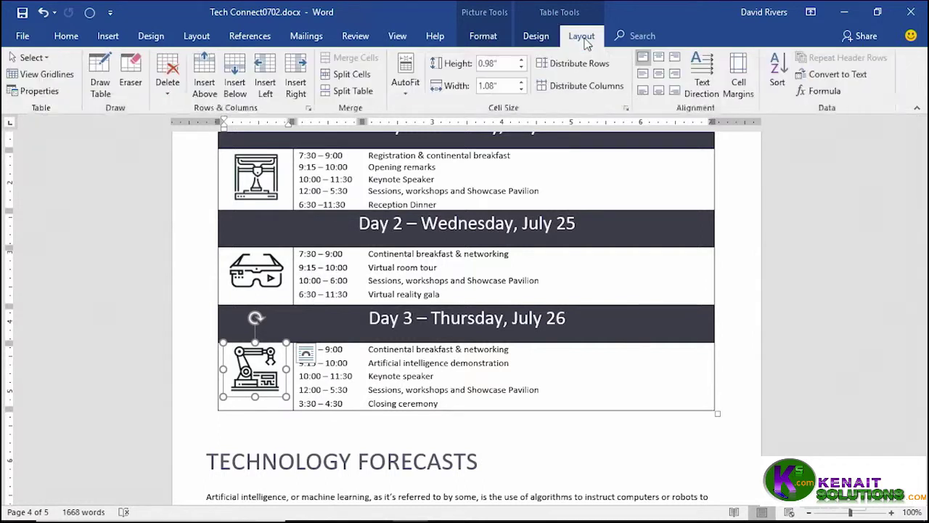
click(659, 73)
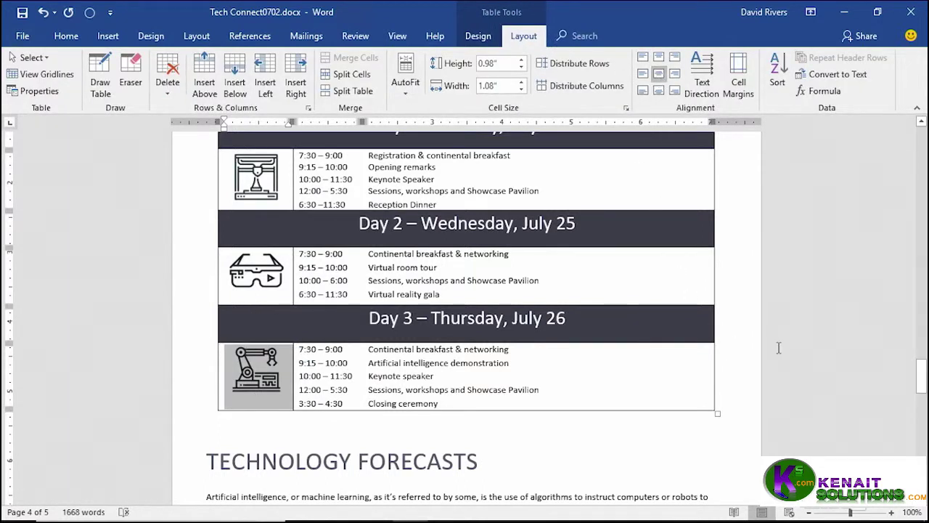
click(514, 457)
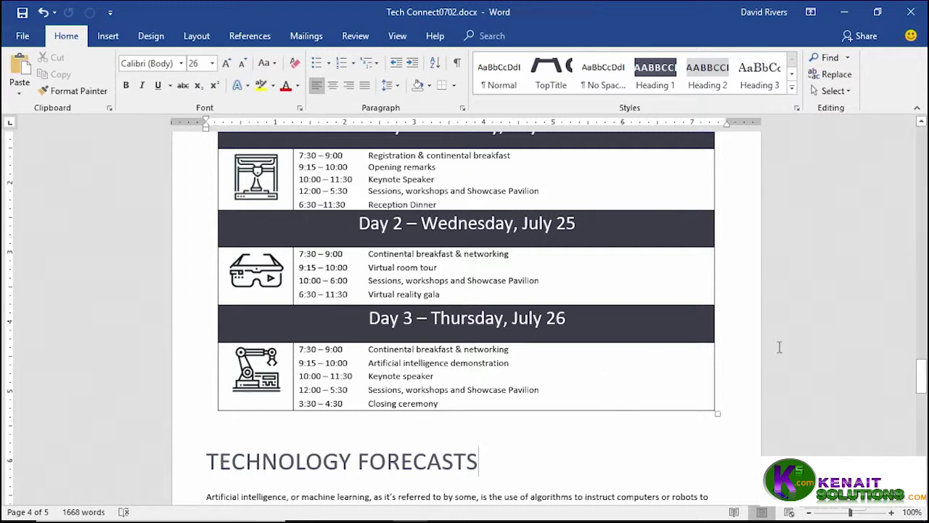
- Scroll up to the top of page 1 to view the hands photo under the title
scroll(779, 348, up, 8)
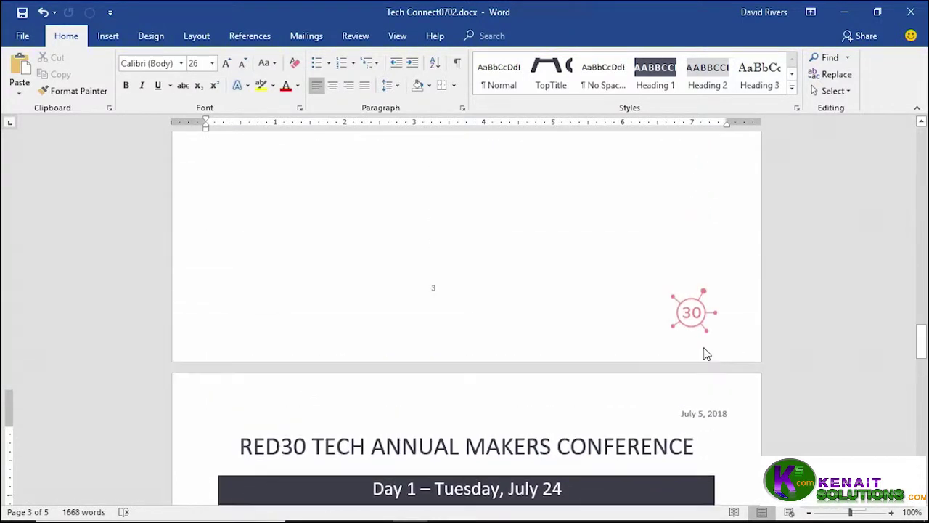
scroll(706, 353, up, 10)
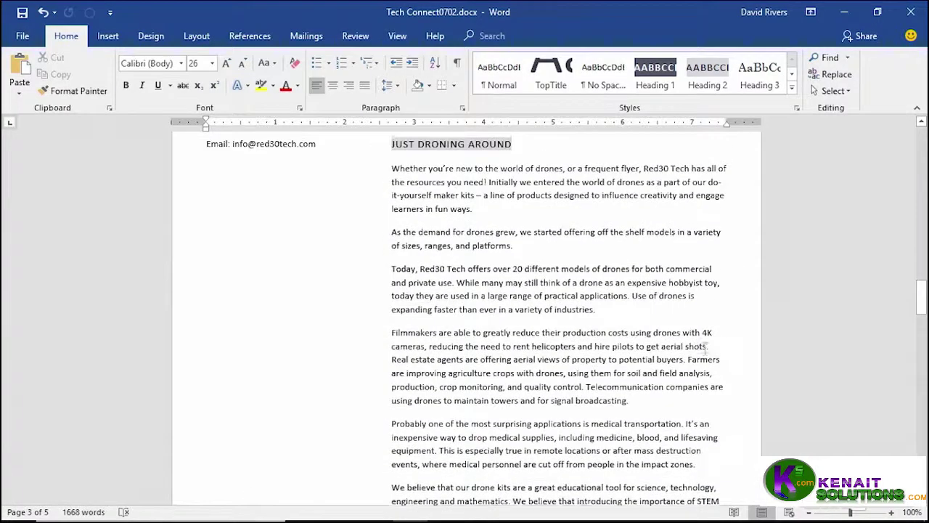
scroll(705, 348, up, 15)
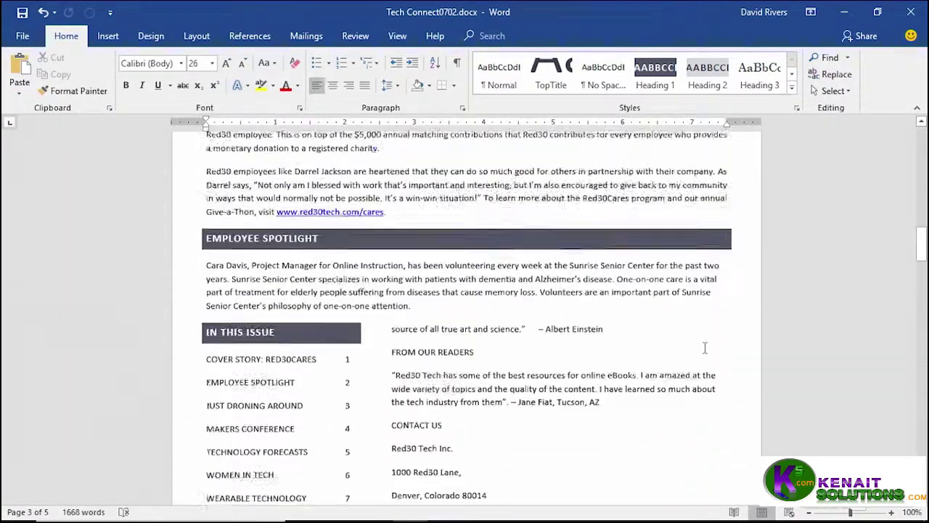
scroll(704, 349, up, 15)
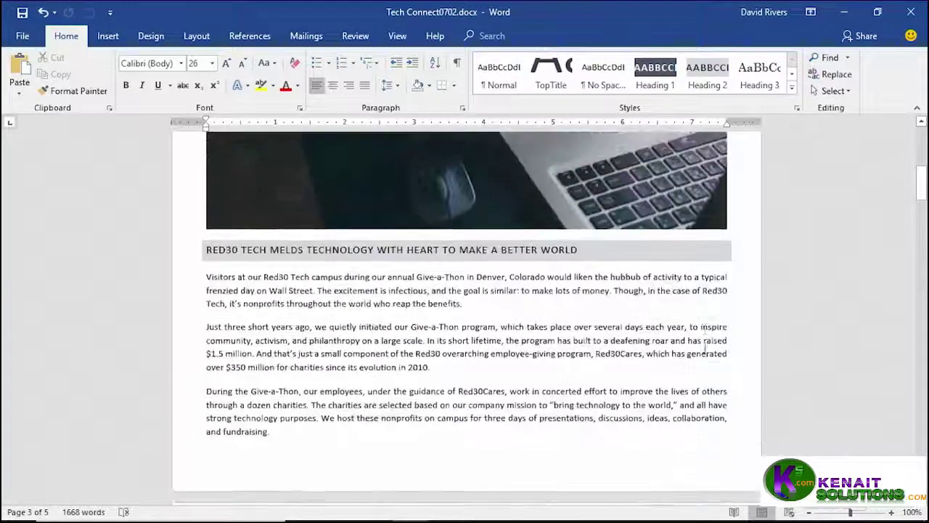
scroll(704, 346, up, 10)
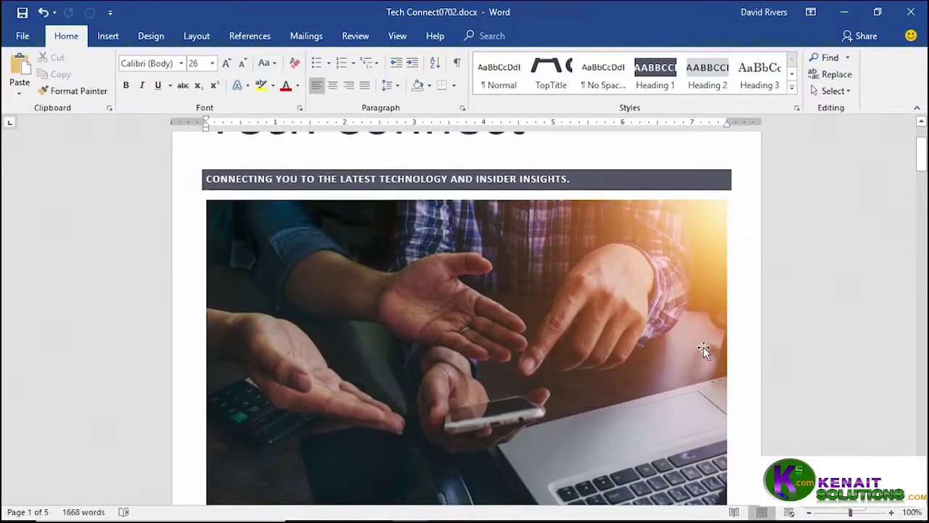